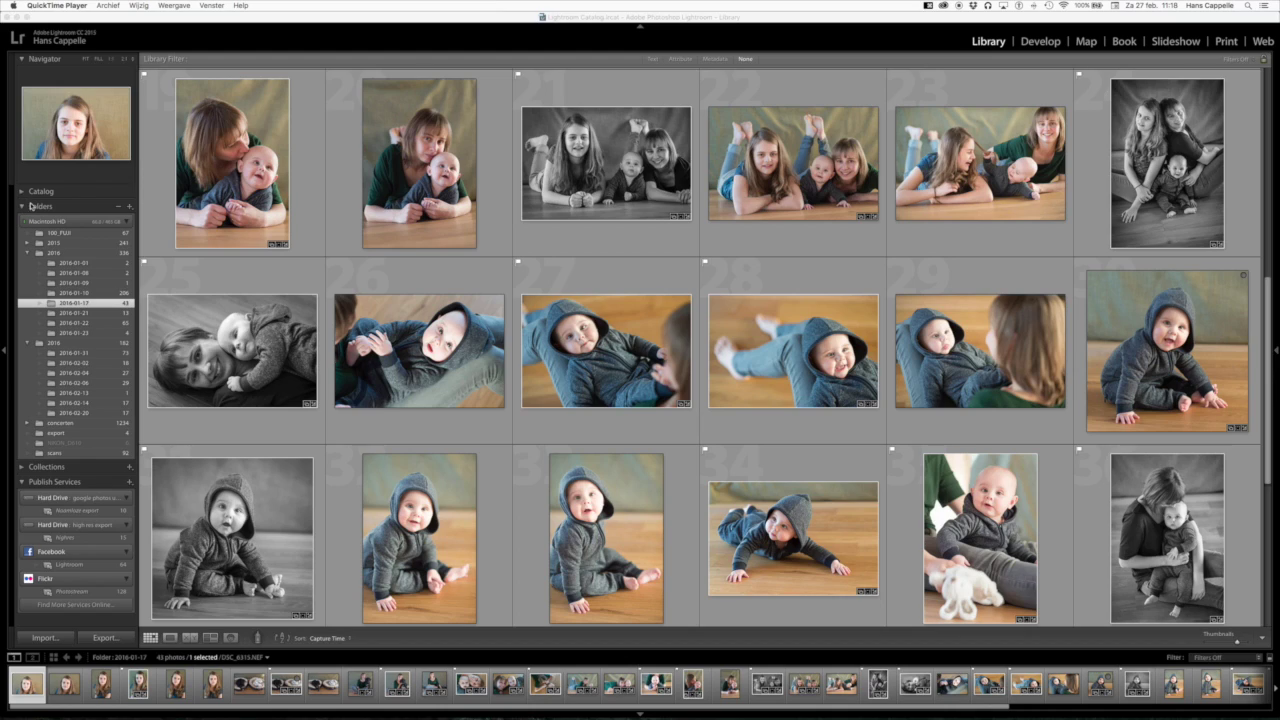
Toggle the Catalog panel, then expand Collections to list Events - Web Gallery and the Snapshots set.
left_click(21, 194)
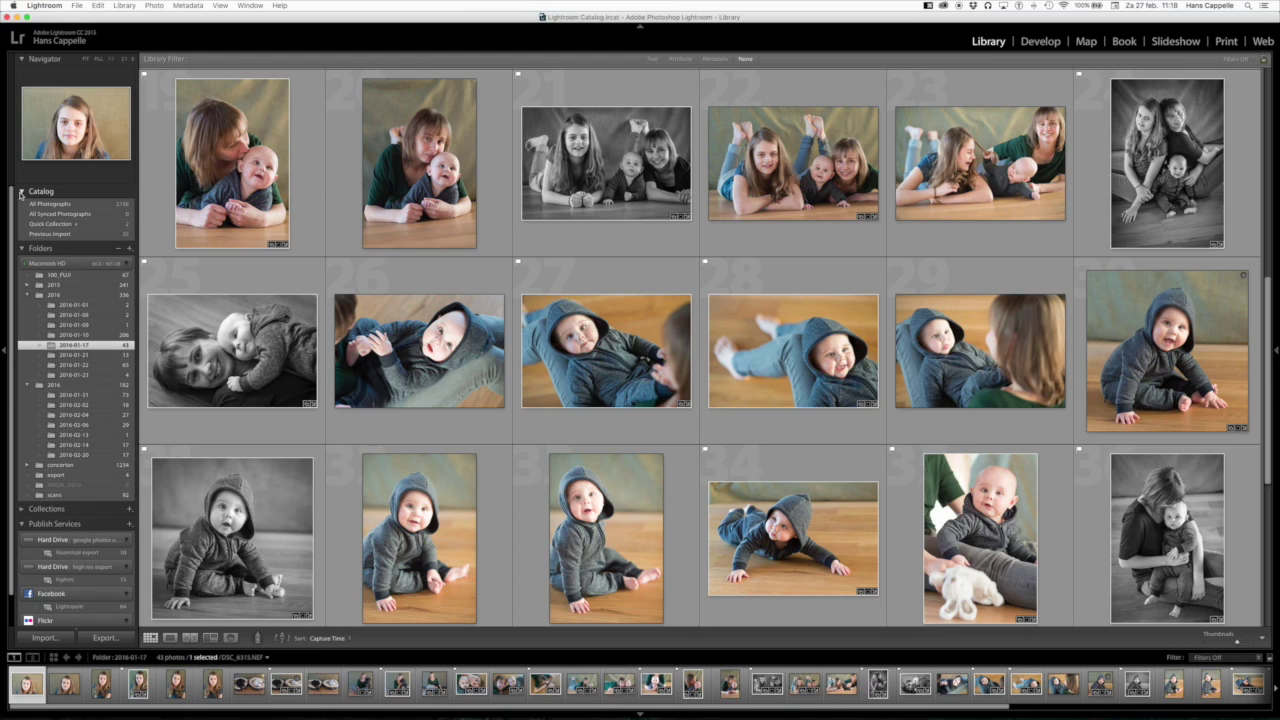
left_click(21, 194)
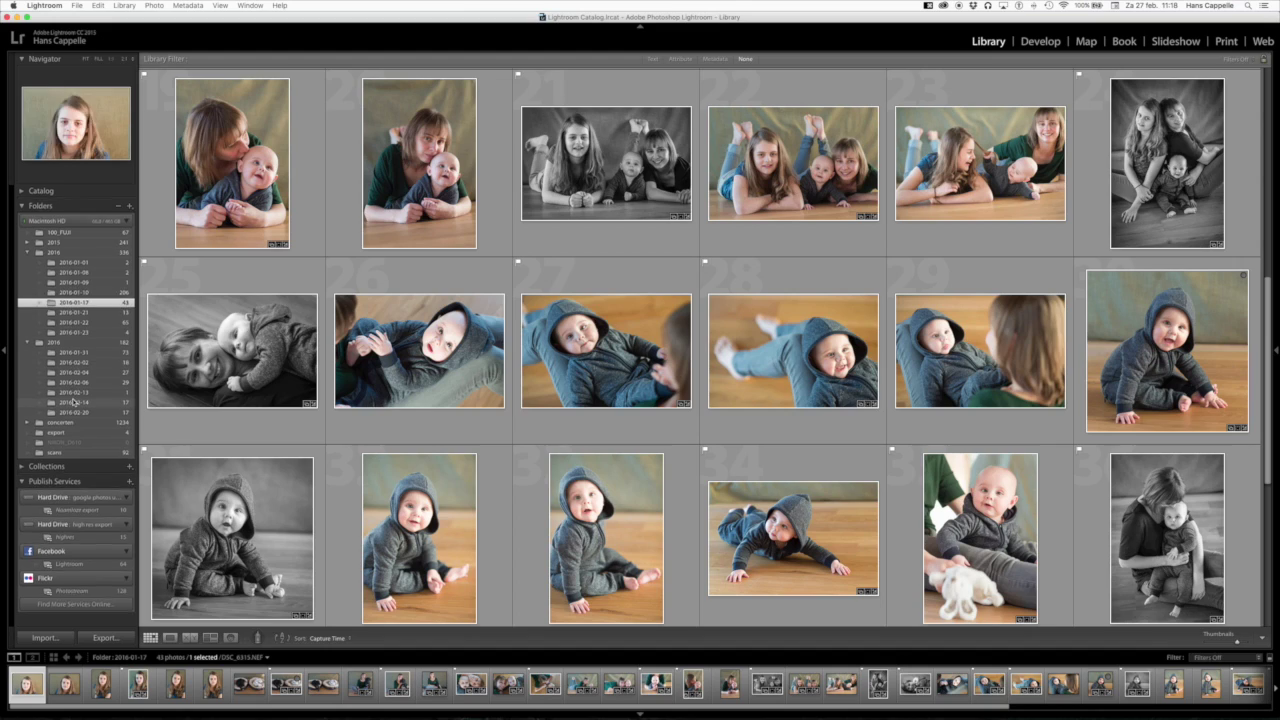
left_click(24, 468)
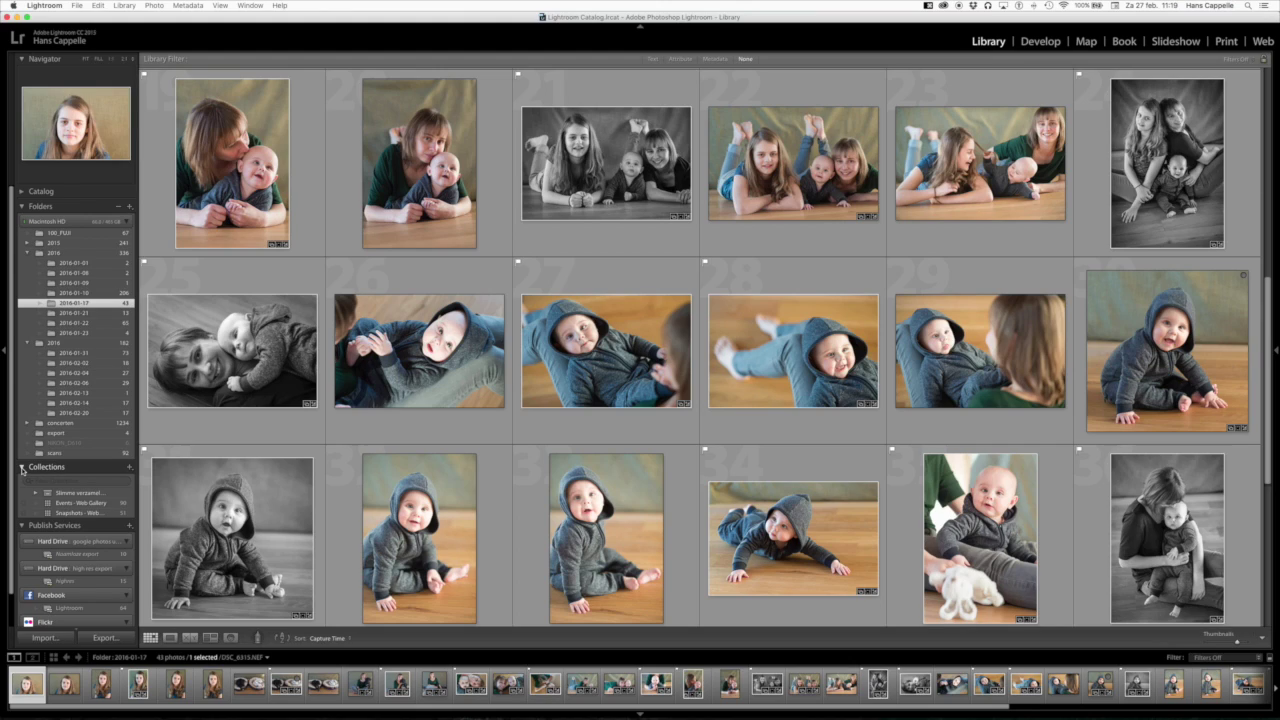
Fold away Collections to reveal the Hard Drive, Facebook and Flickr publish services, and open the service options.
left_click(22, 470)
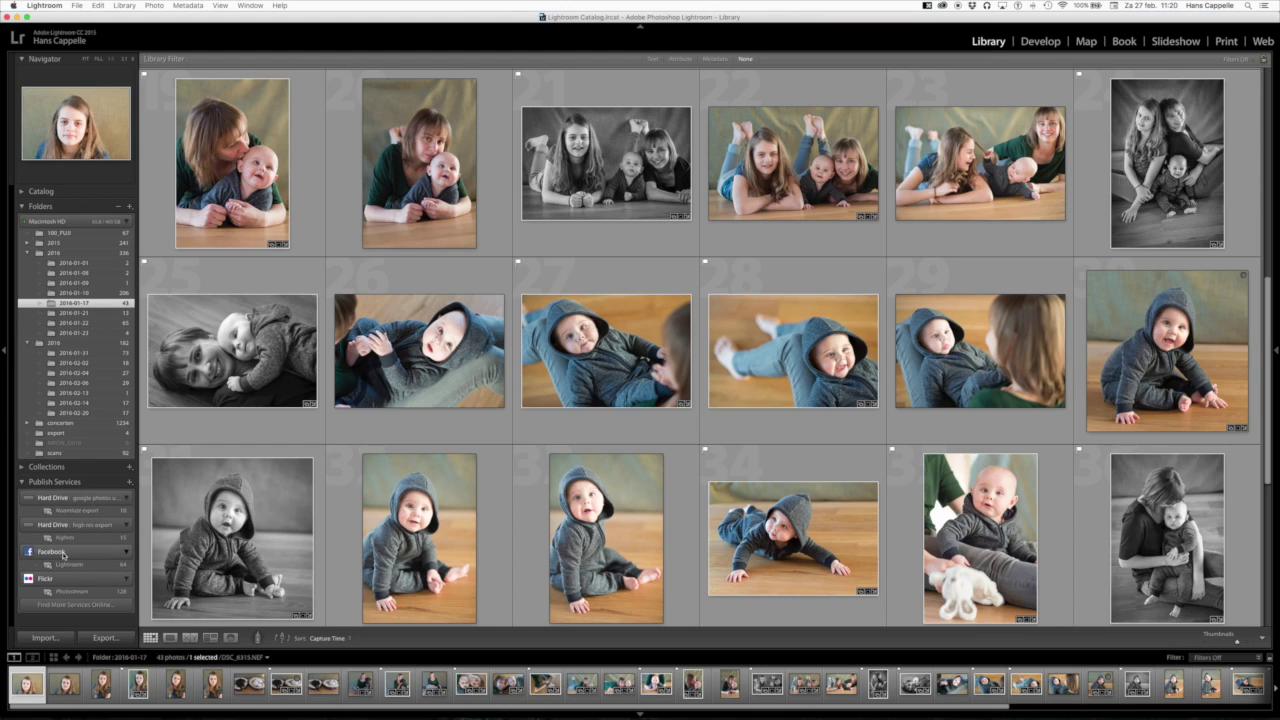
left_click(128, 484)
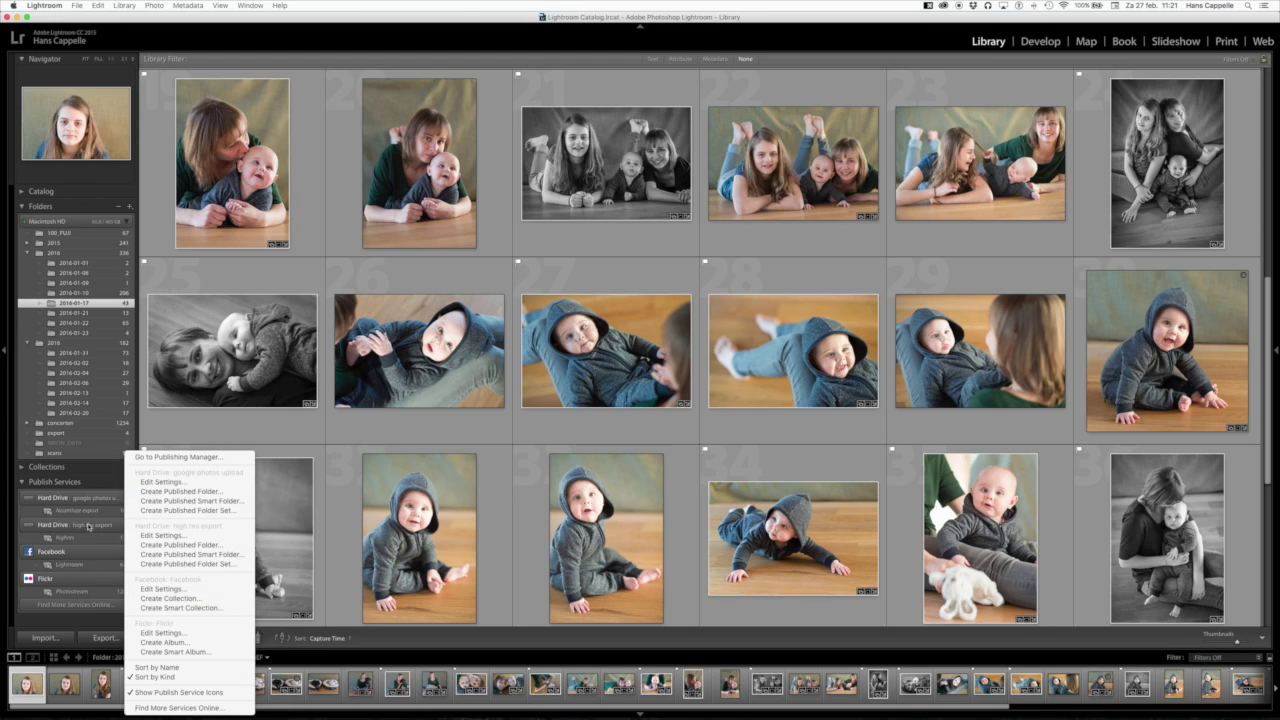
left_click(90, 486)
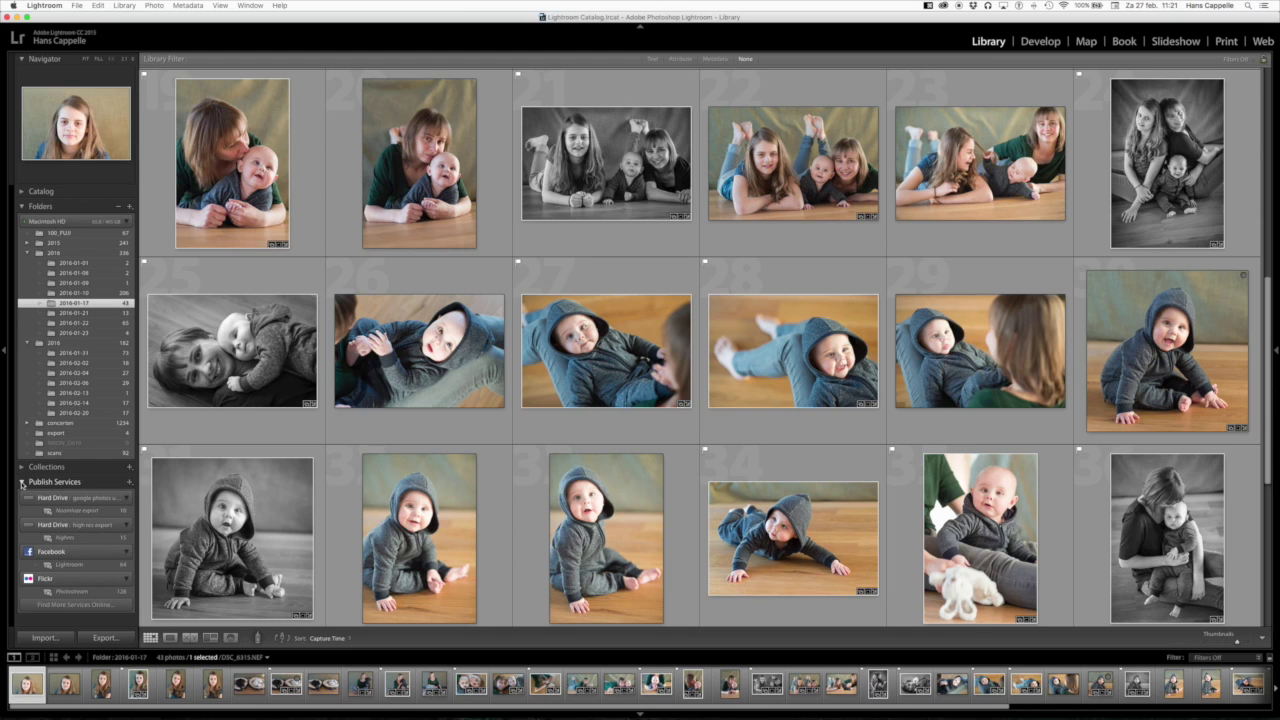
mouse_move(70, 565)
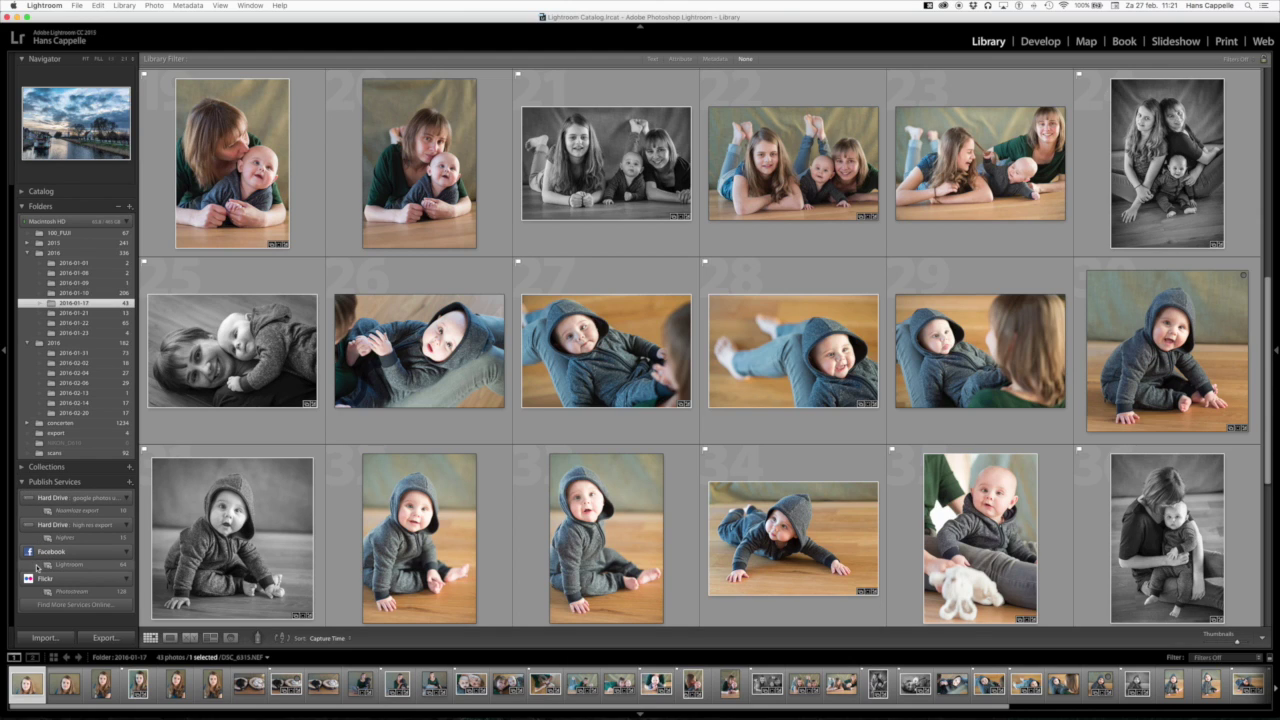
View the Facebook published photos and open the Facebook service's settings in the Publishing Manager.
left_click(40, 565)
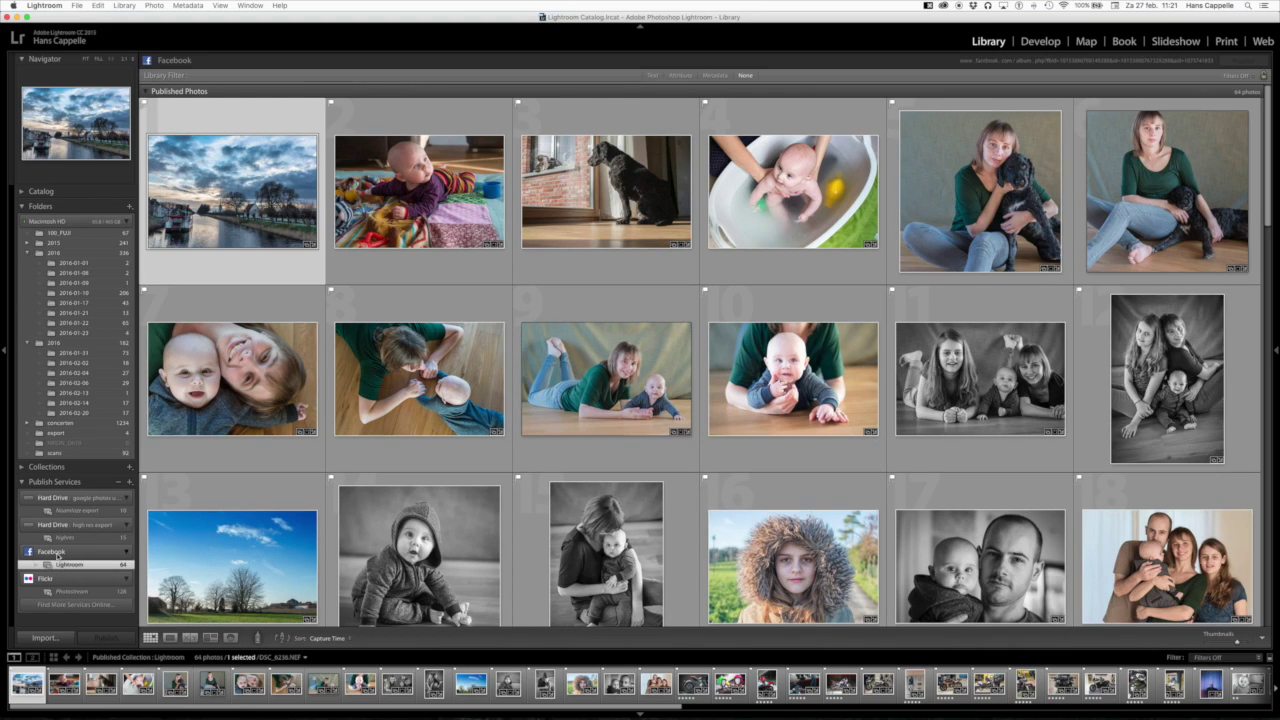
right_click(91, 553)
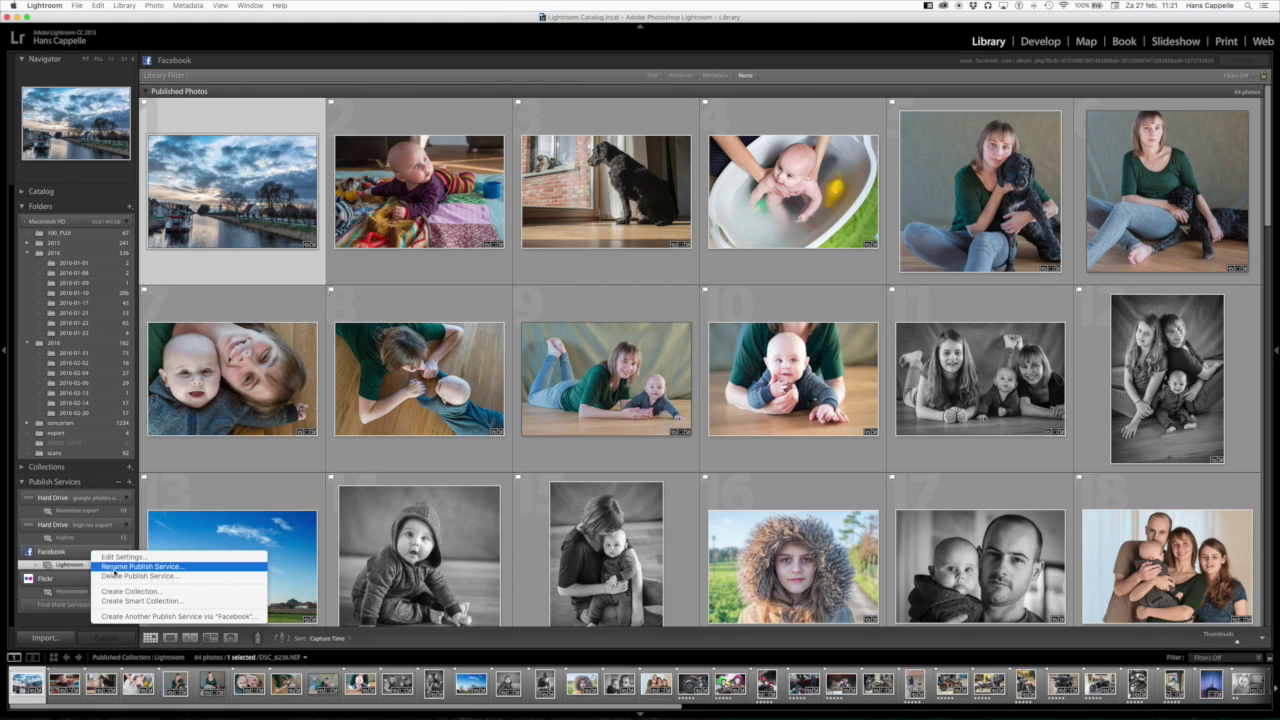
left_click(122, 557)
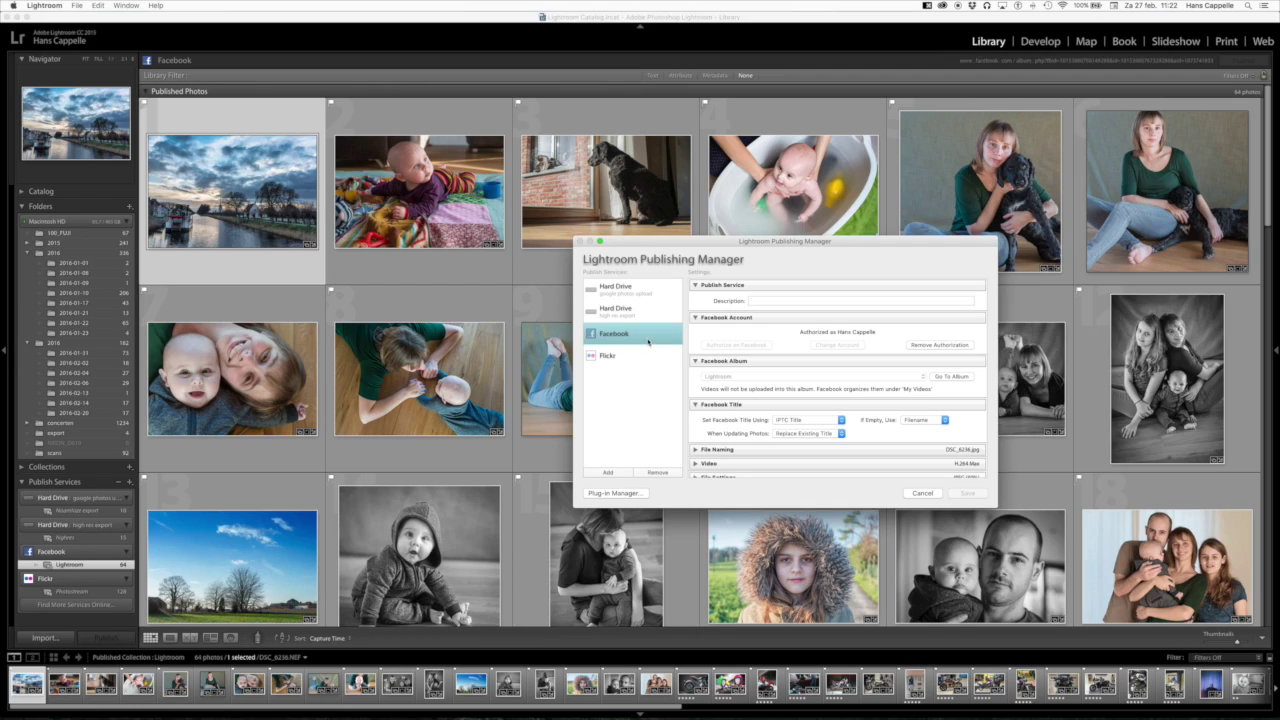
Select Flickr in the Publishing Manager, add a new publish connection, and choose its Via Service.
left_click(612, 356)
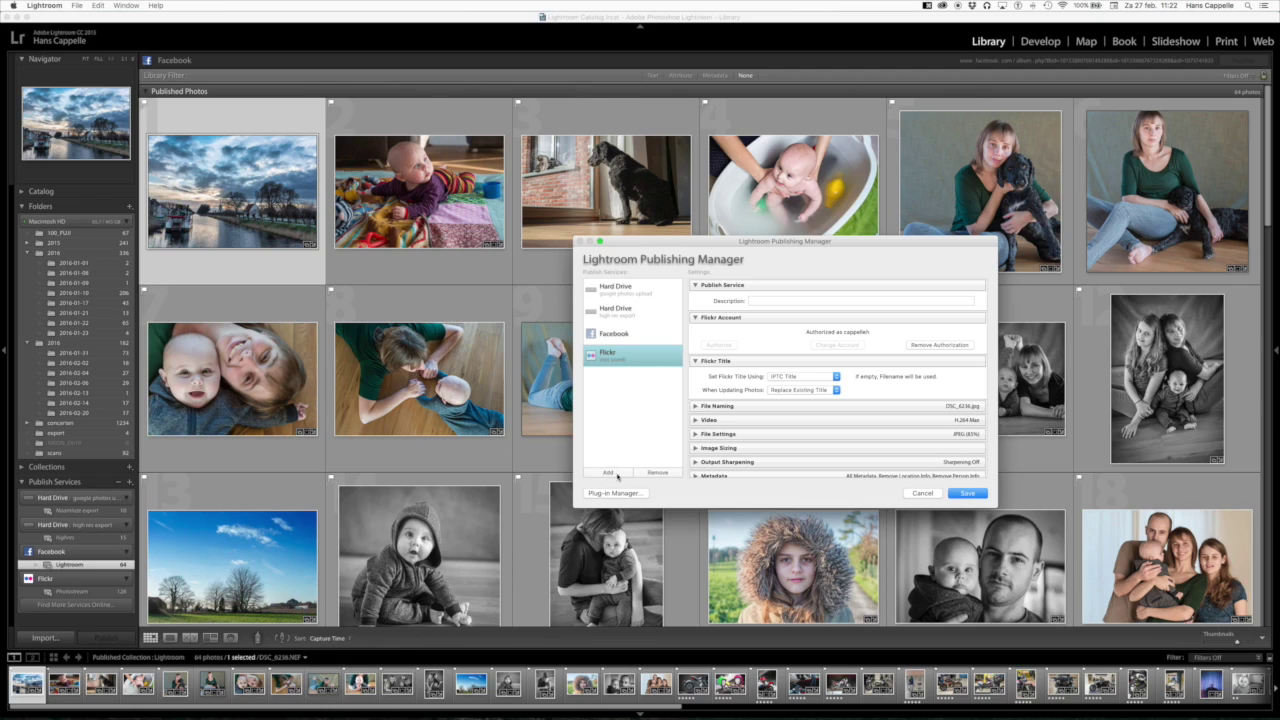
left_click(610, 474)
left_click(646, 196)
left_click(640, 180)
left_click(610, 208)
left_click(645, 193)
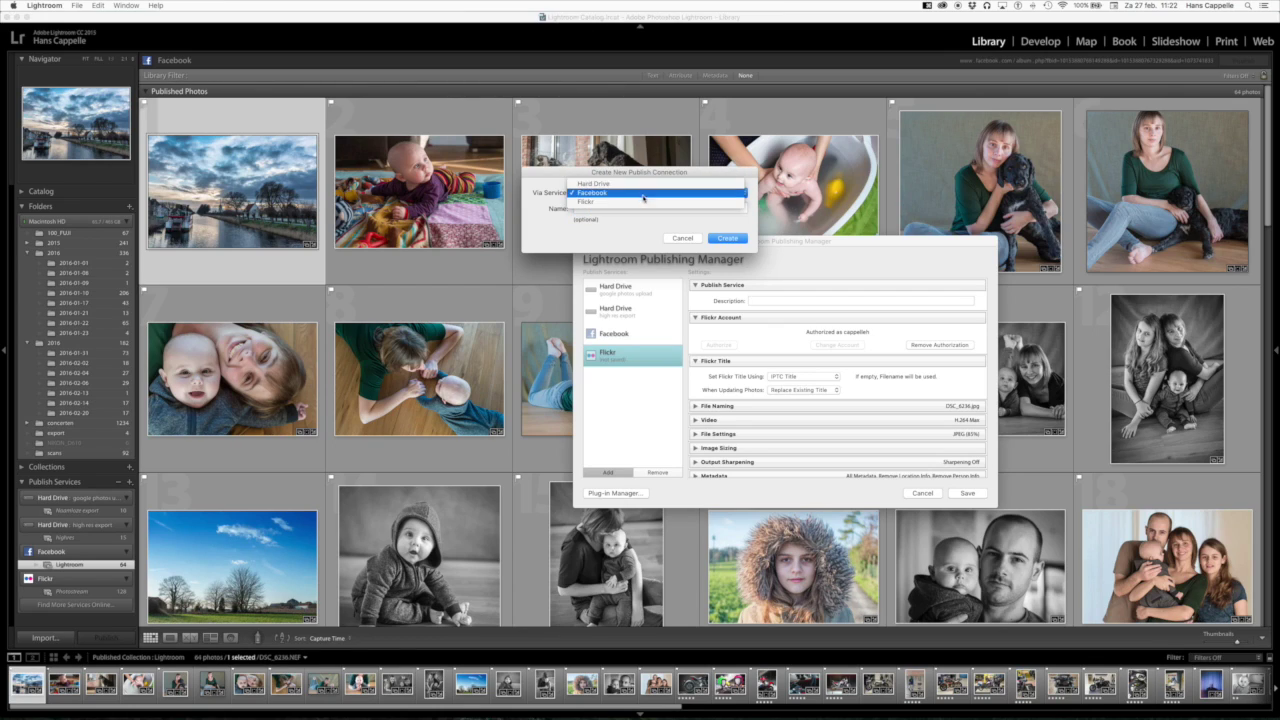
Create a new Flickr publish connection named 'test'.
left_click(614, 207)
type("test")
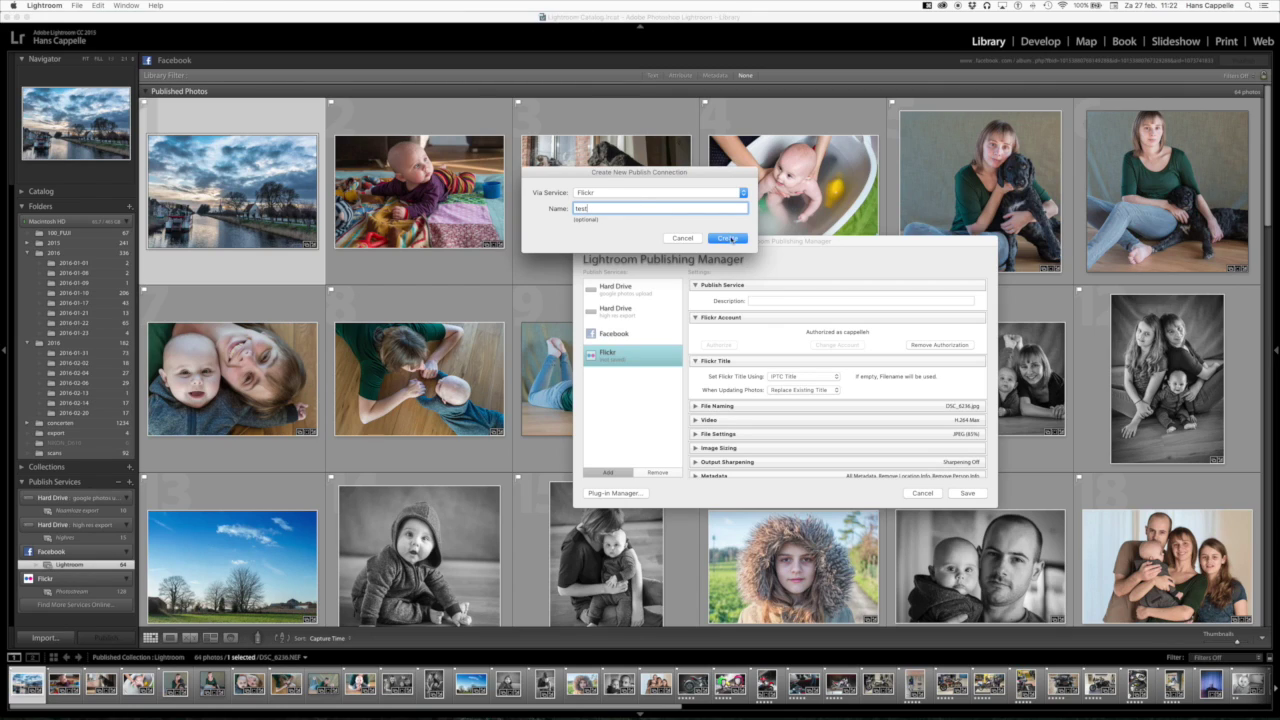
left_click(730, 238)
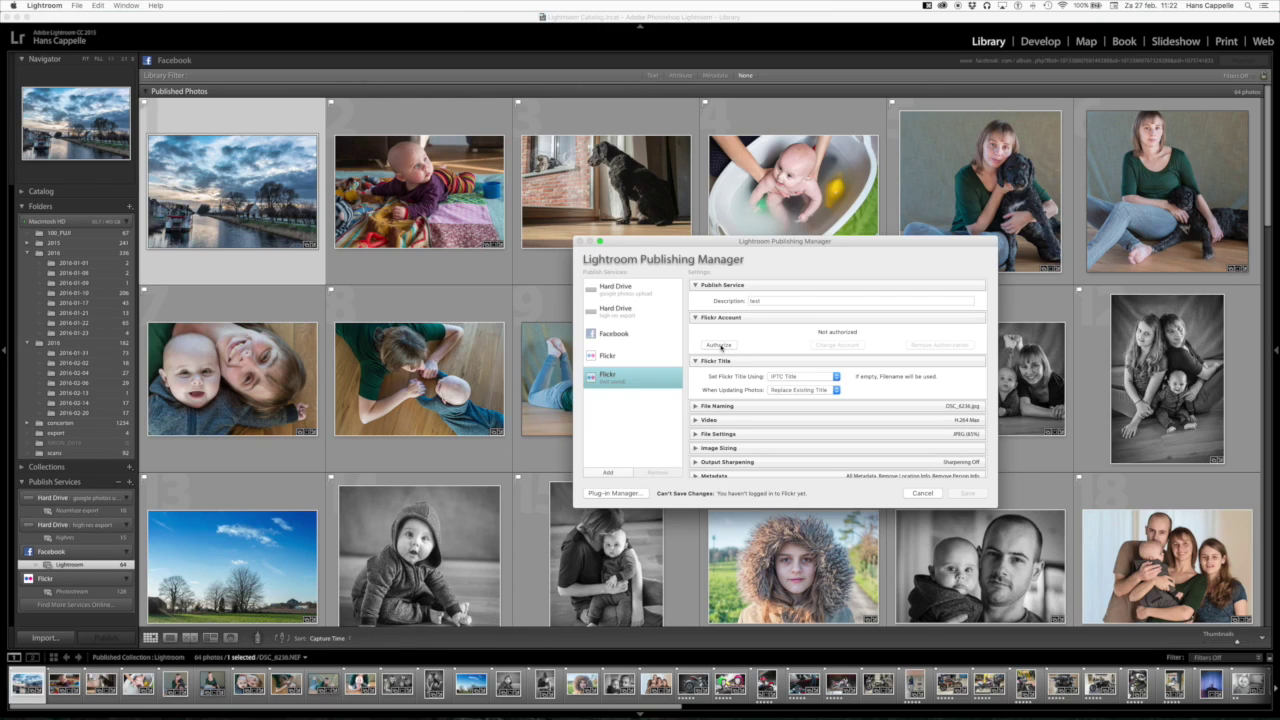
Authorize the 'test' Flickr account so Flickr's permission page opens in the browser.
left_click(719, 345)
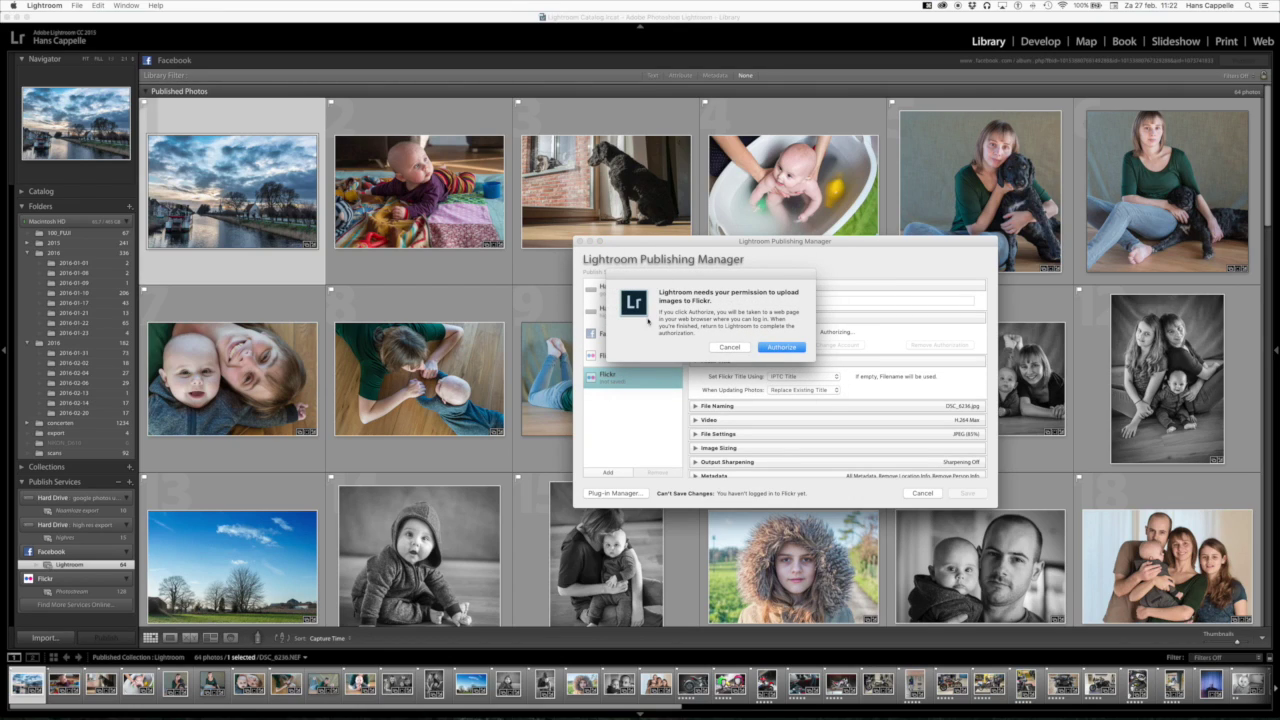
left_click(785, 348)
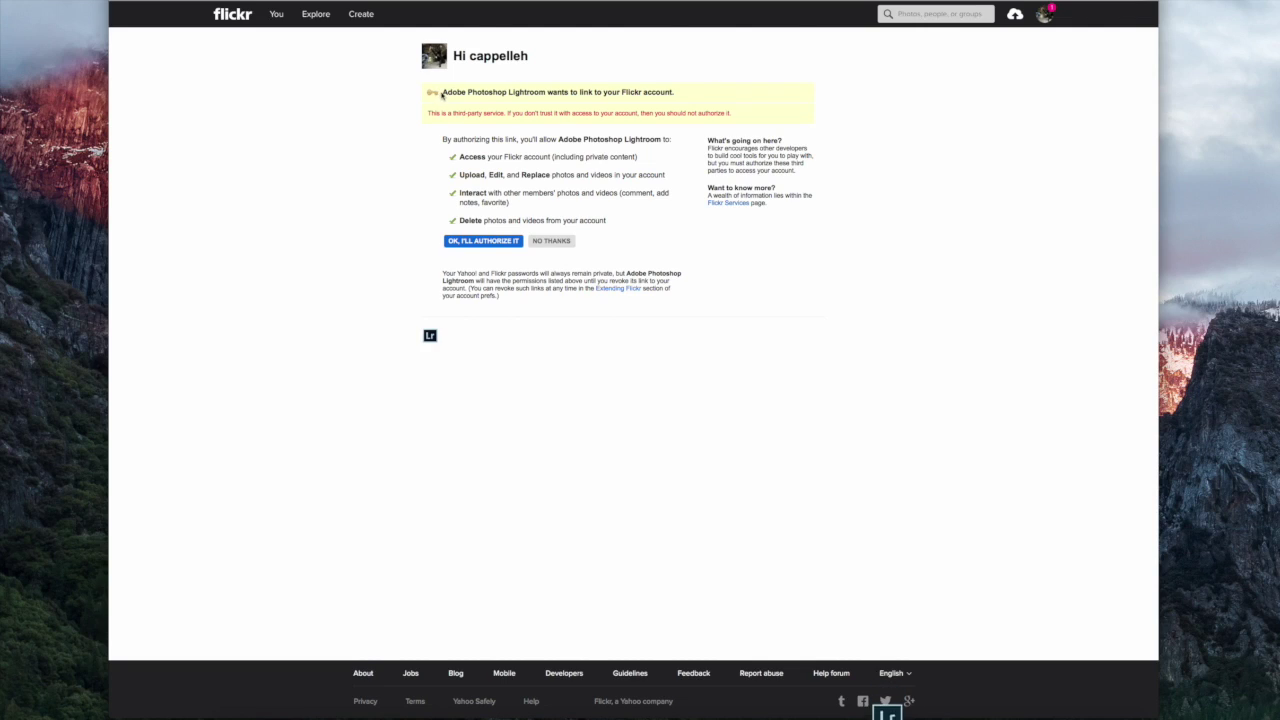
Review the requested Flickr permissions and approve Lightroom's access with 'OK, I'll authorize it'.
left_click_drag(442, 92, 545, 92)
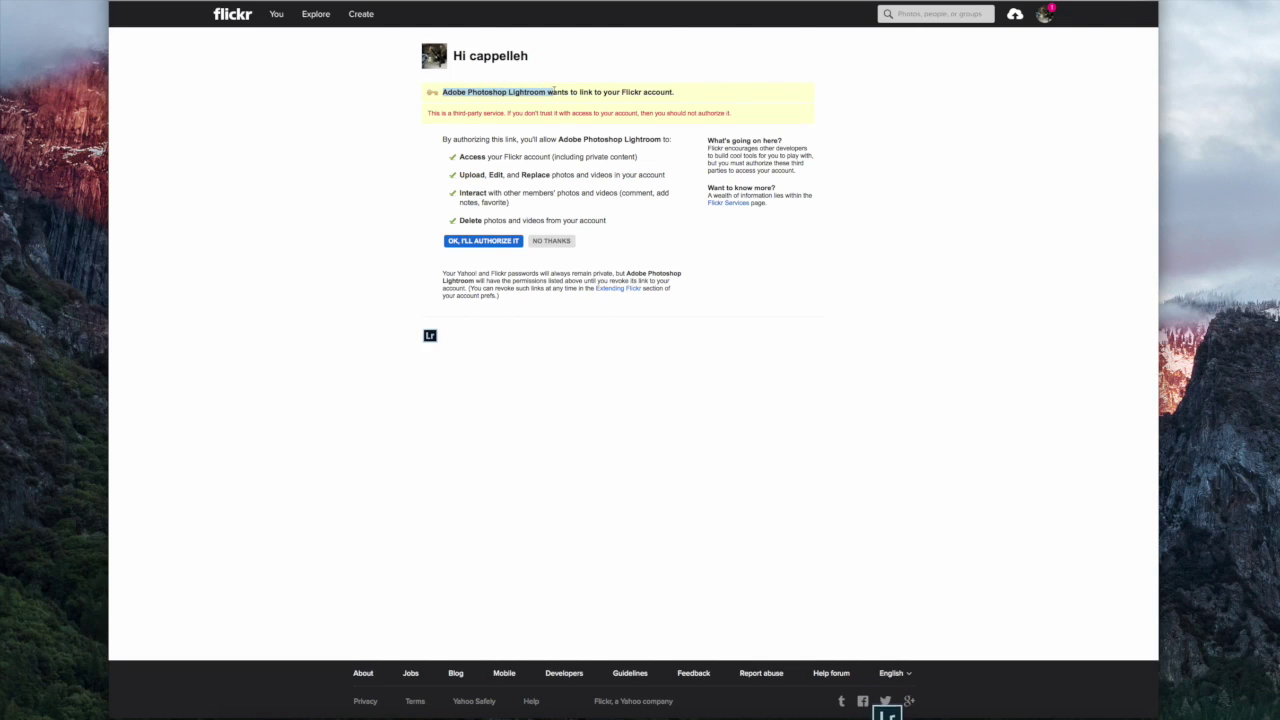
left_click_drag(545, 92, 690, 90)
left_click(459, 157)
left_click_drag(459, 157, 609, 157)
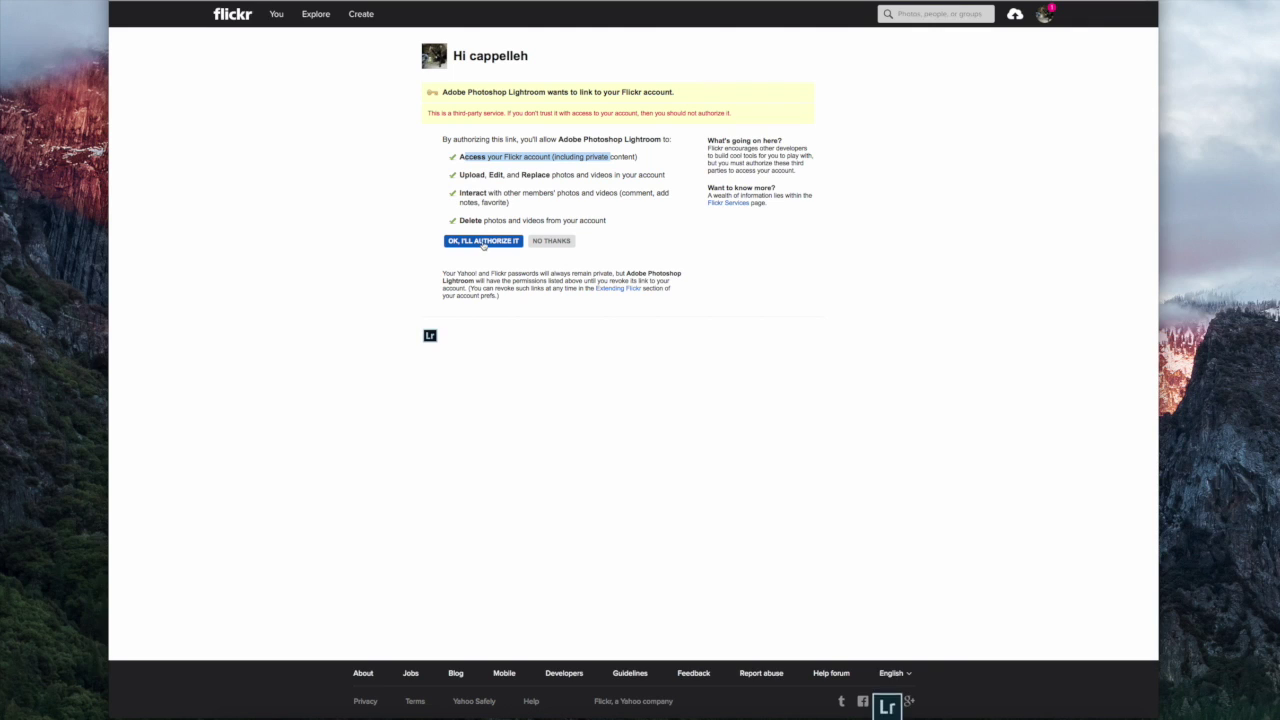
left_click(489, 242)
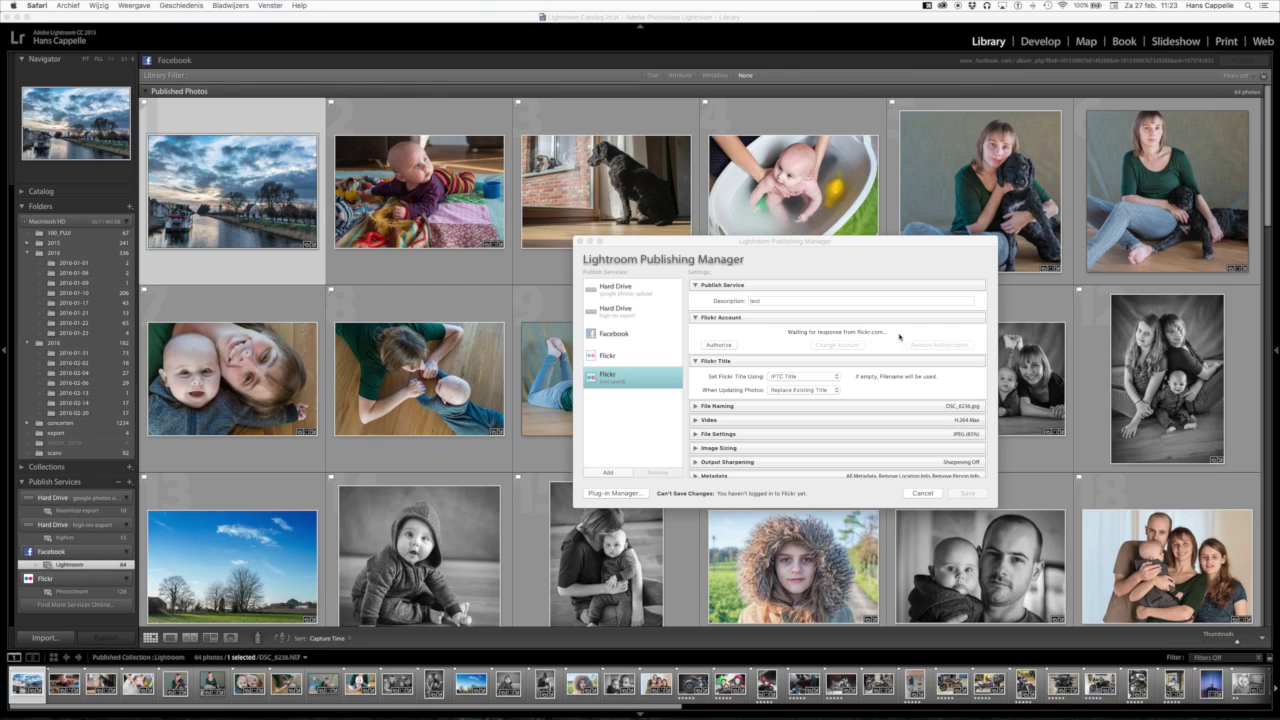
Confirm the Flickr authorization back in Lightroom and expand the File Naming settings.
left_click(613, 380)
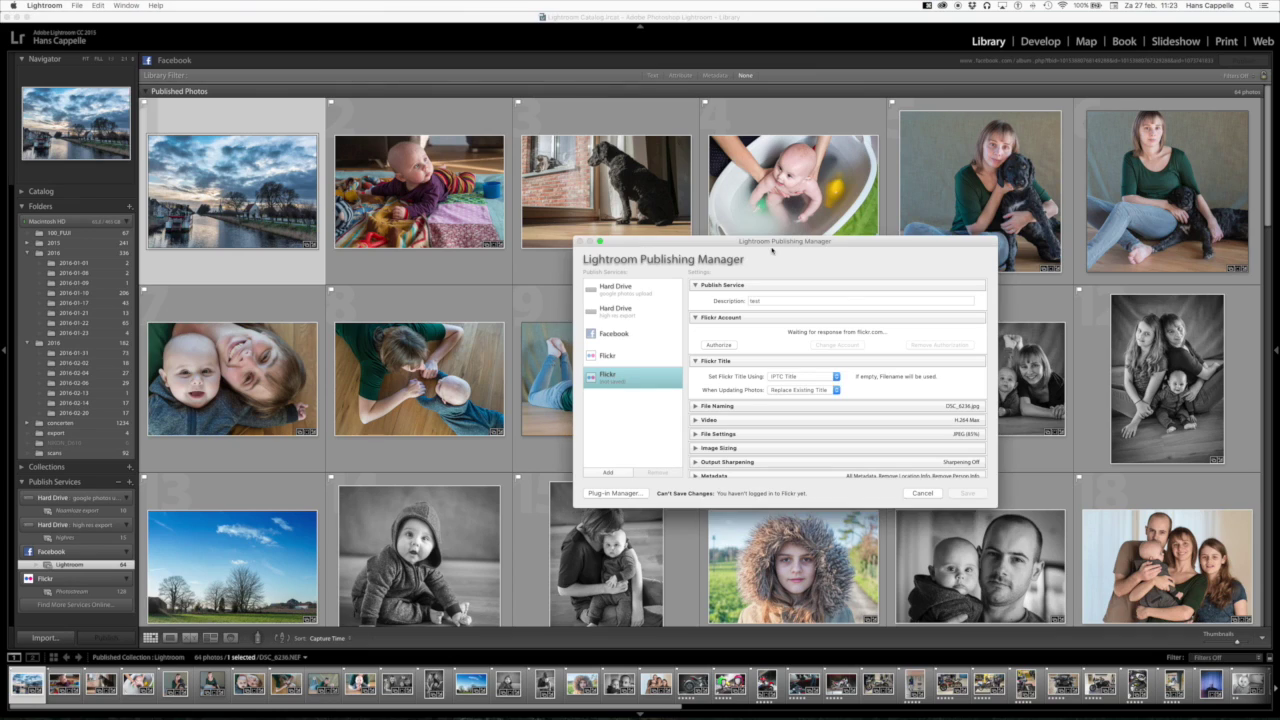
left_click(779, 333)
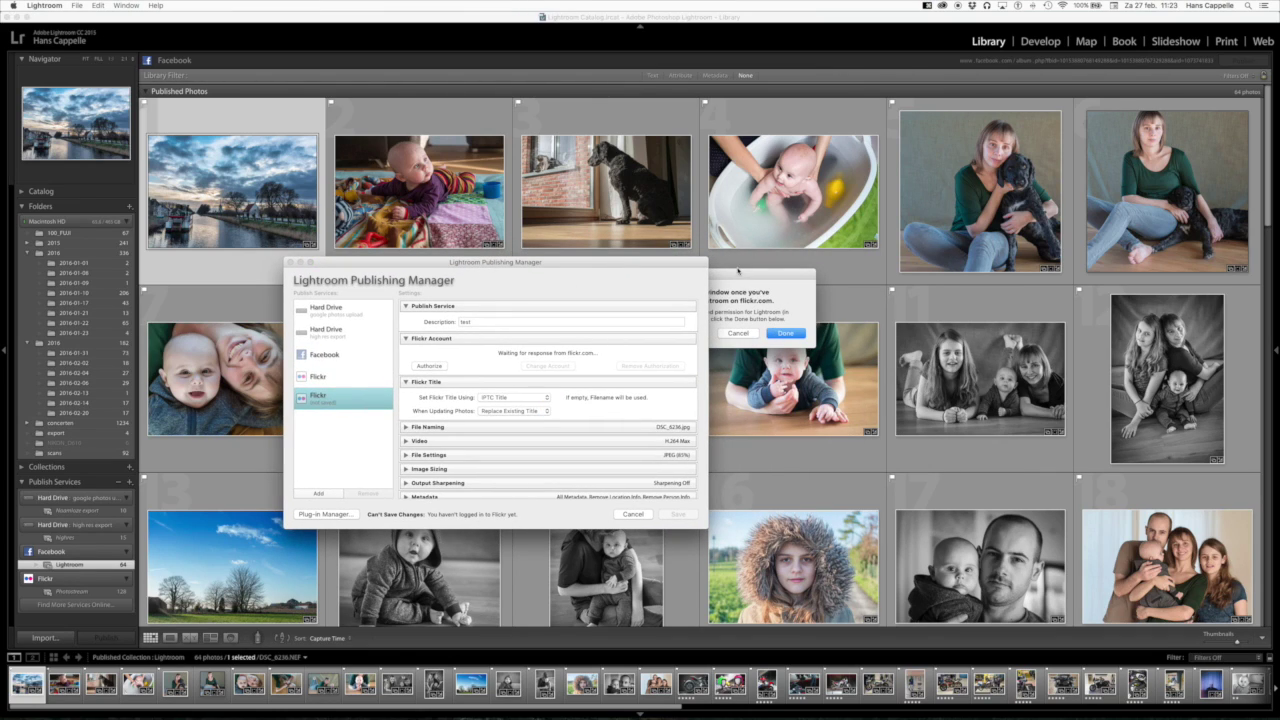
left_click_drag(738, 270, 948, 294)
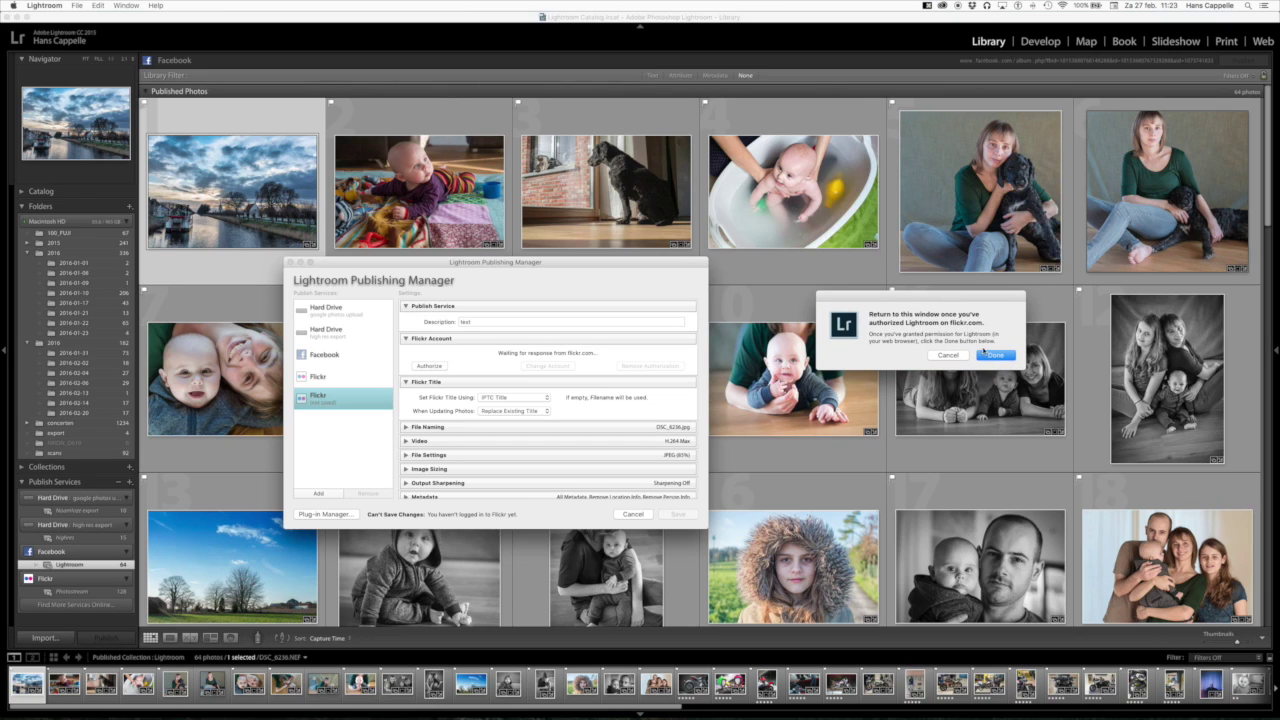
left_click(994, 355)
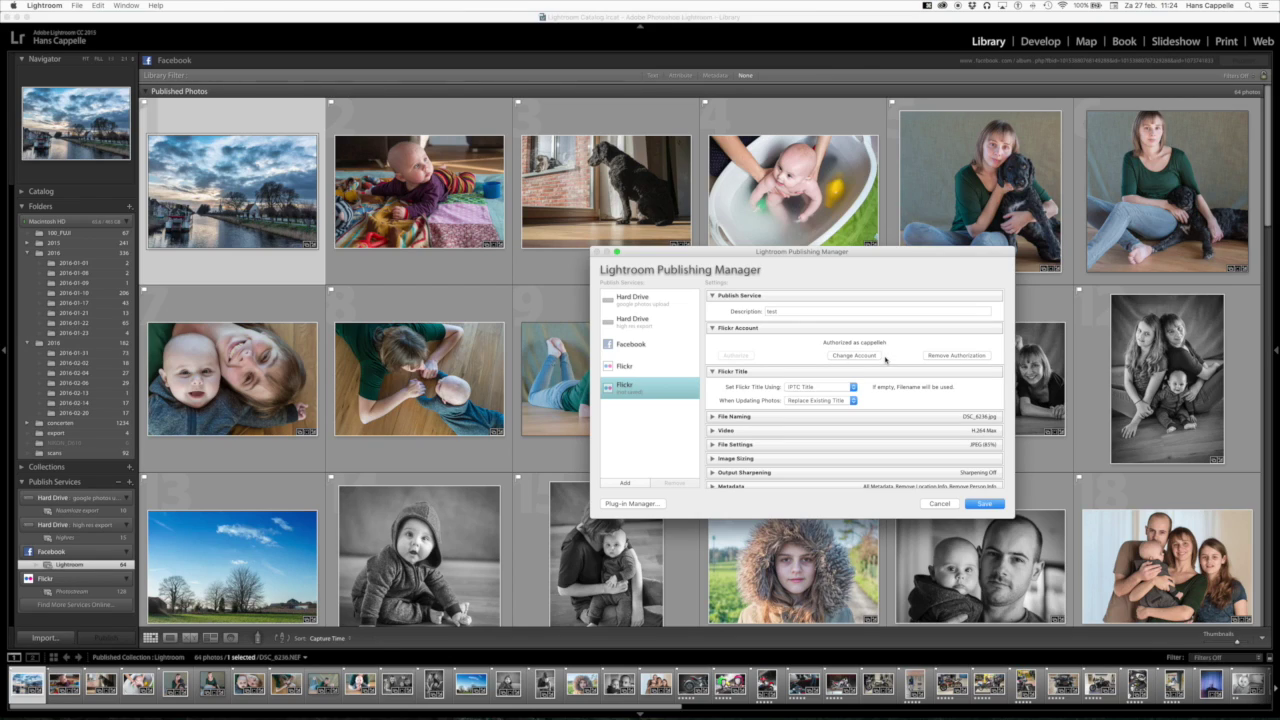
left_click(712, 418)
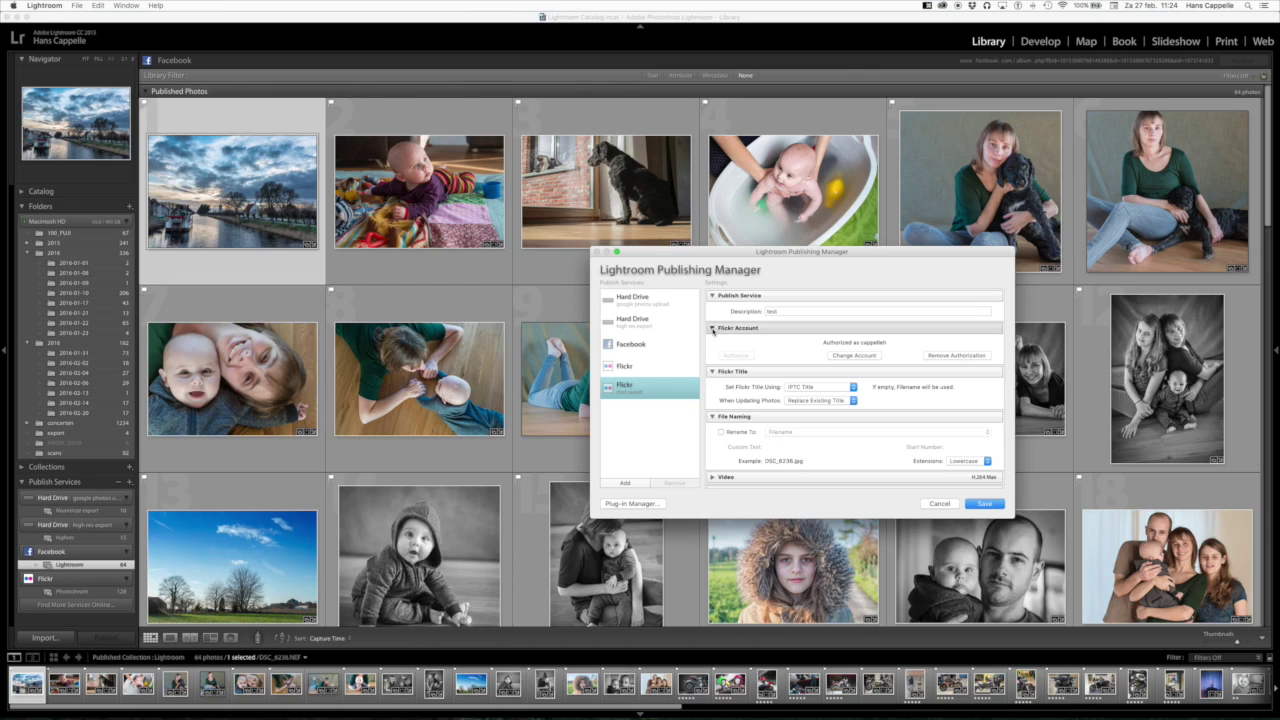
Review the Flickr Account, Title, File Naming, Video and JPEG File Settings sections, folding each closed.
left_click(713, 328)
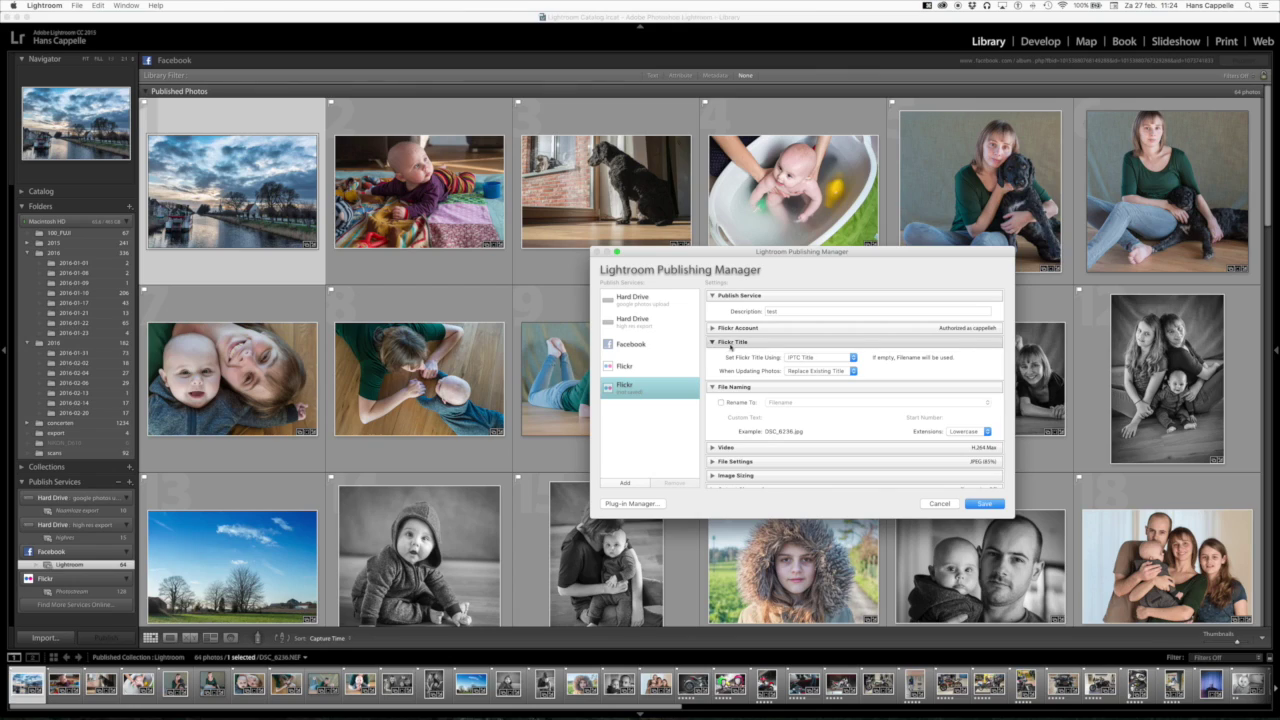
left_click(712, 342)
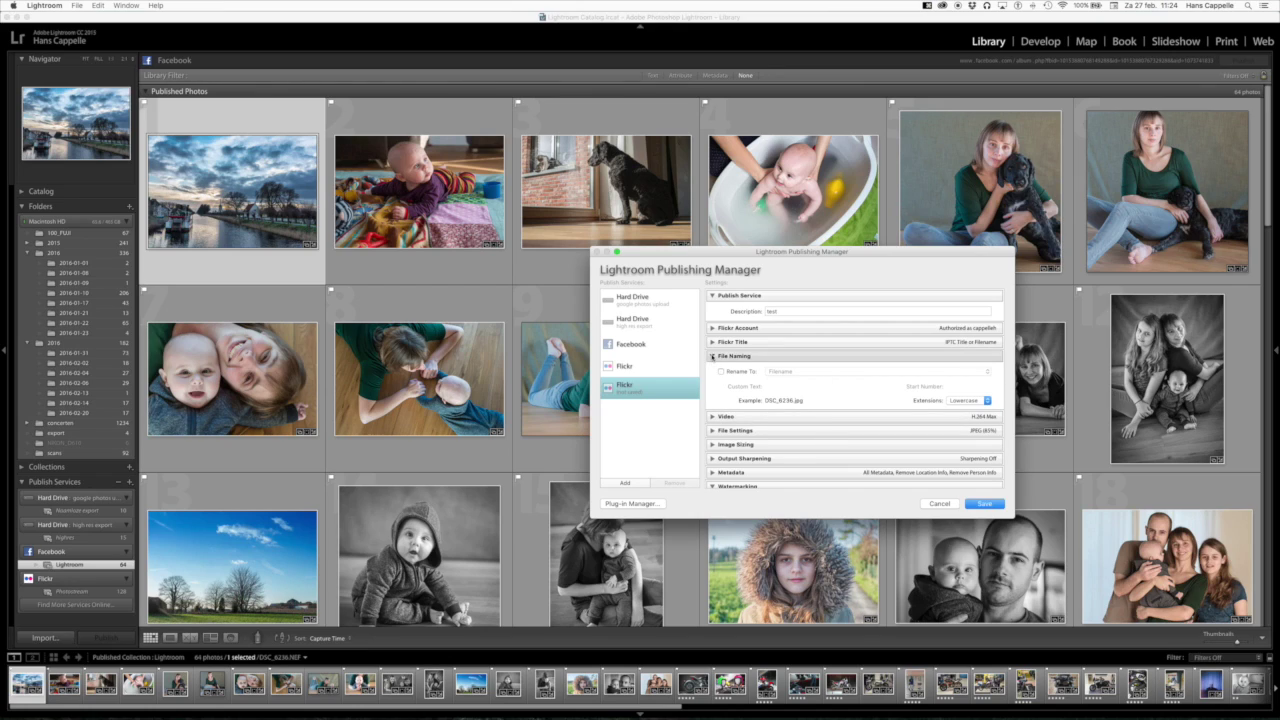
left_click(713, 356)
left_click(712, 370)
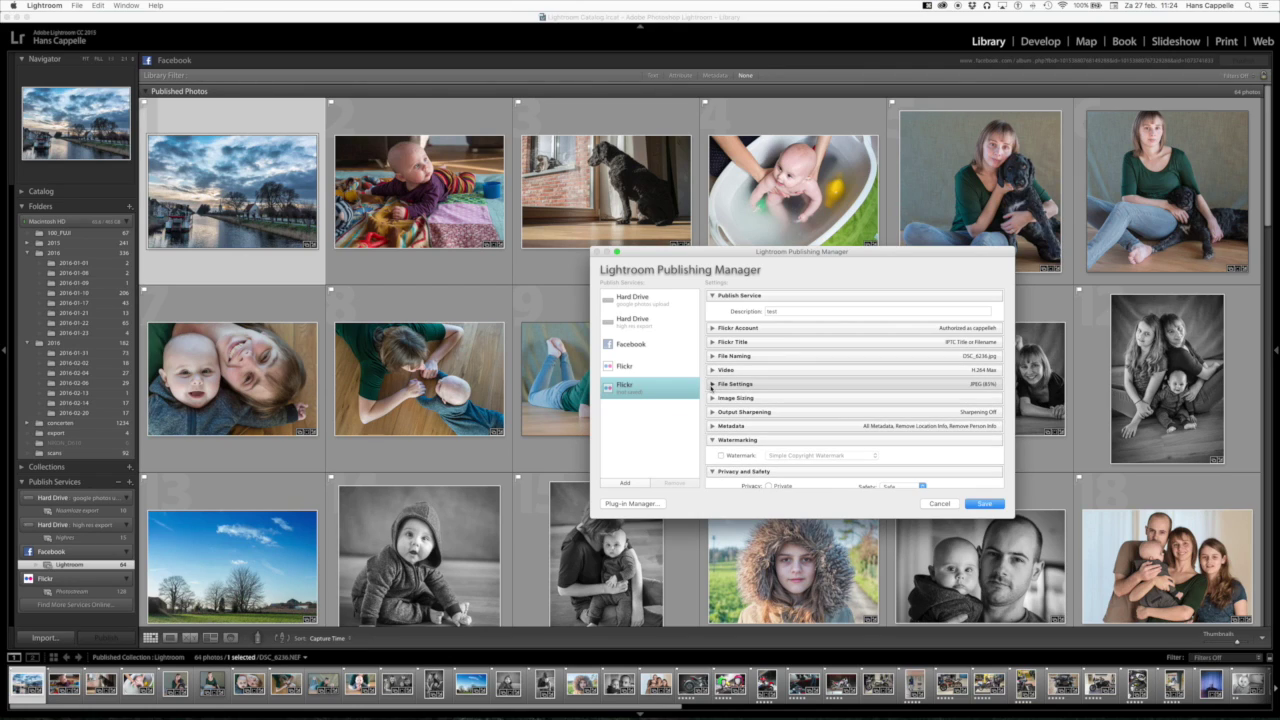
left_click(712, 384)
scroll(715, 388, "down", 2)
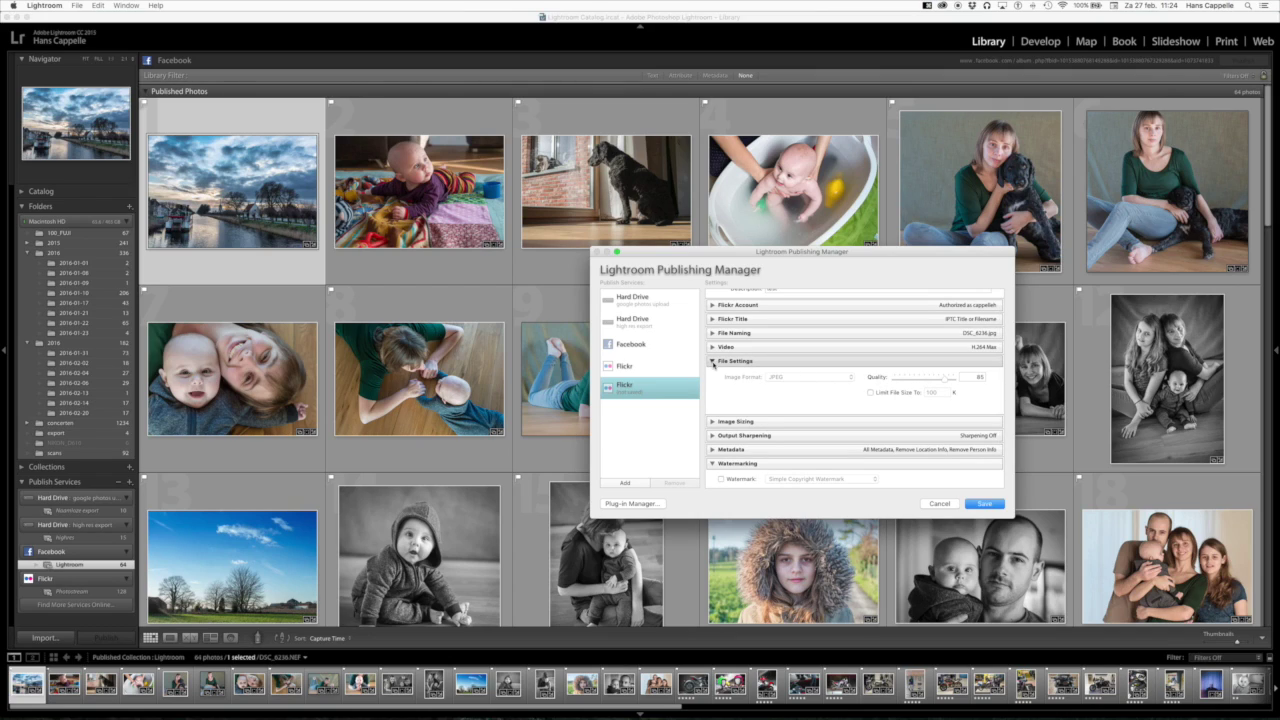
left_click(713, 362)
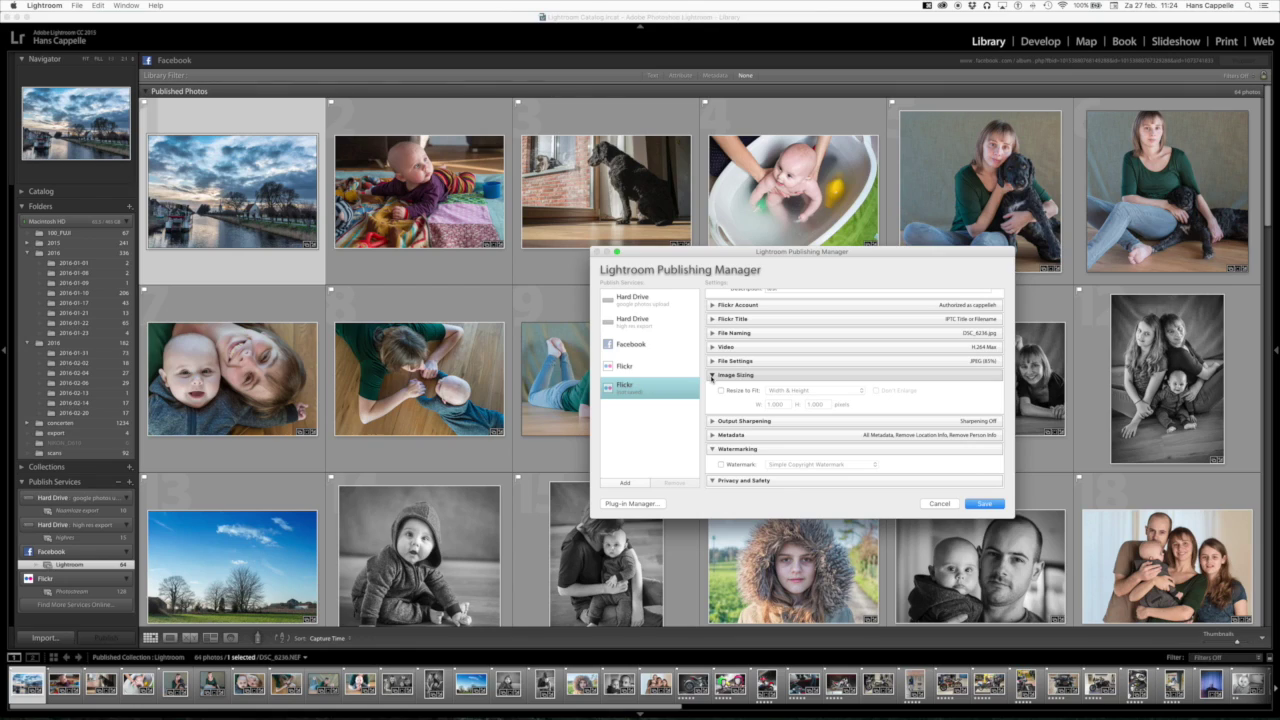
left_click(712, 376)
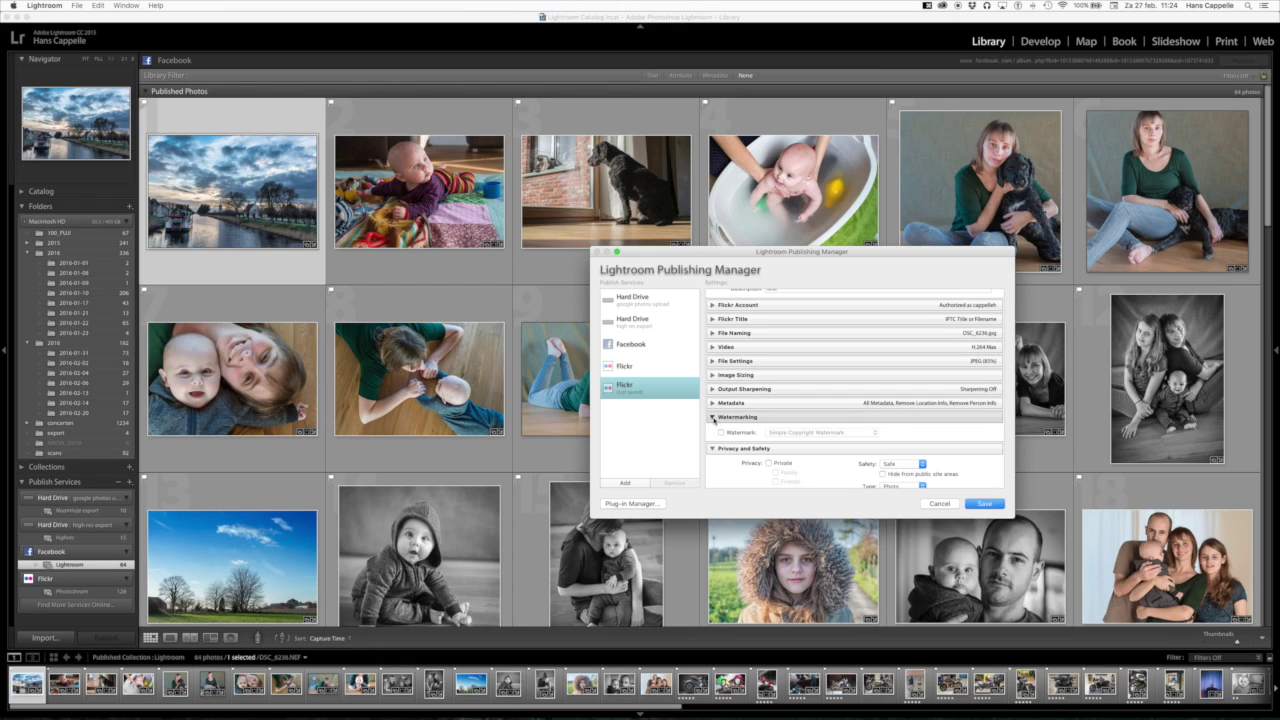
Fold the Watermarking and Privacy and Safety sections, rechecking the Public / Safe settings.
left_click(712, 417)
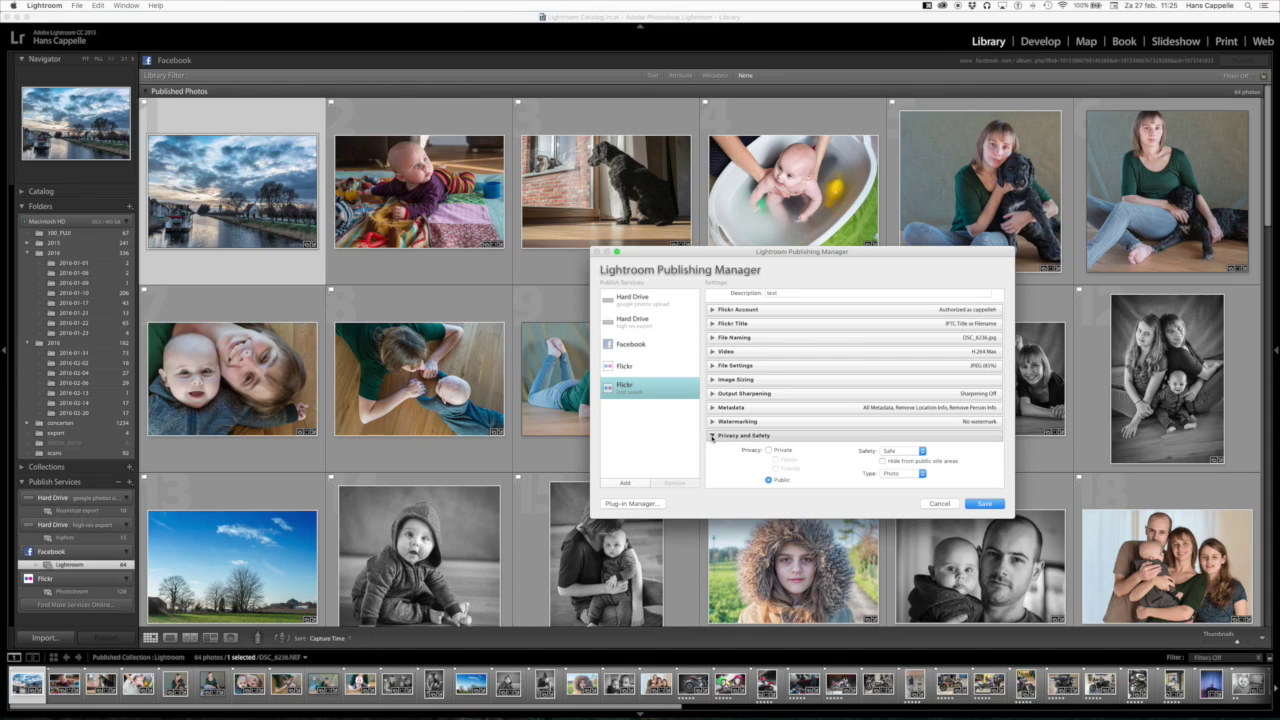
left_click(712, 437)
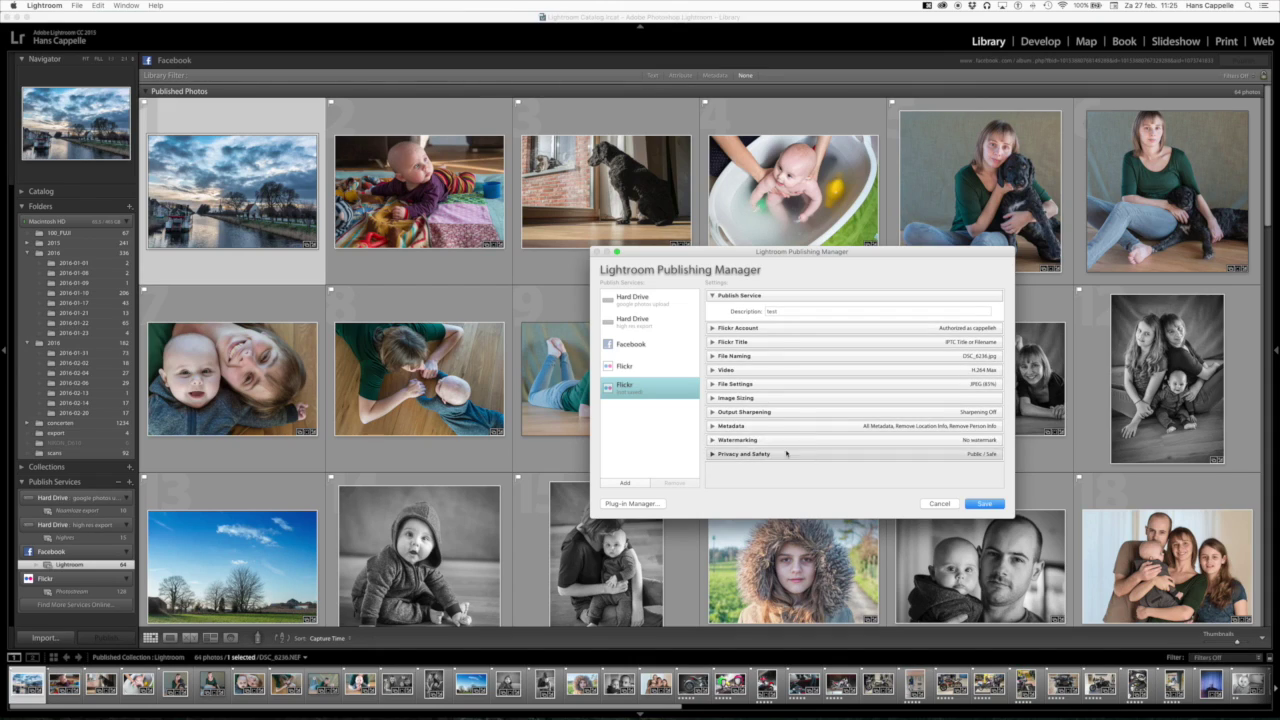
left_click(712, 453)
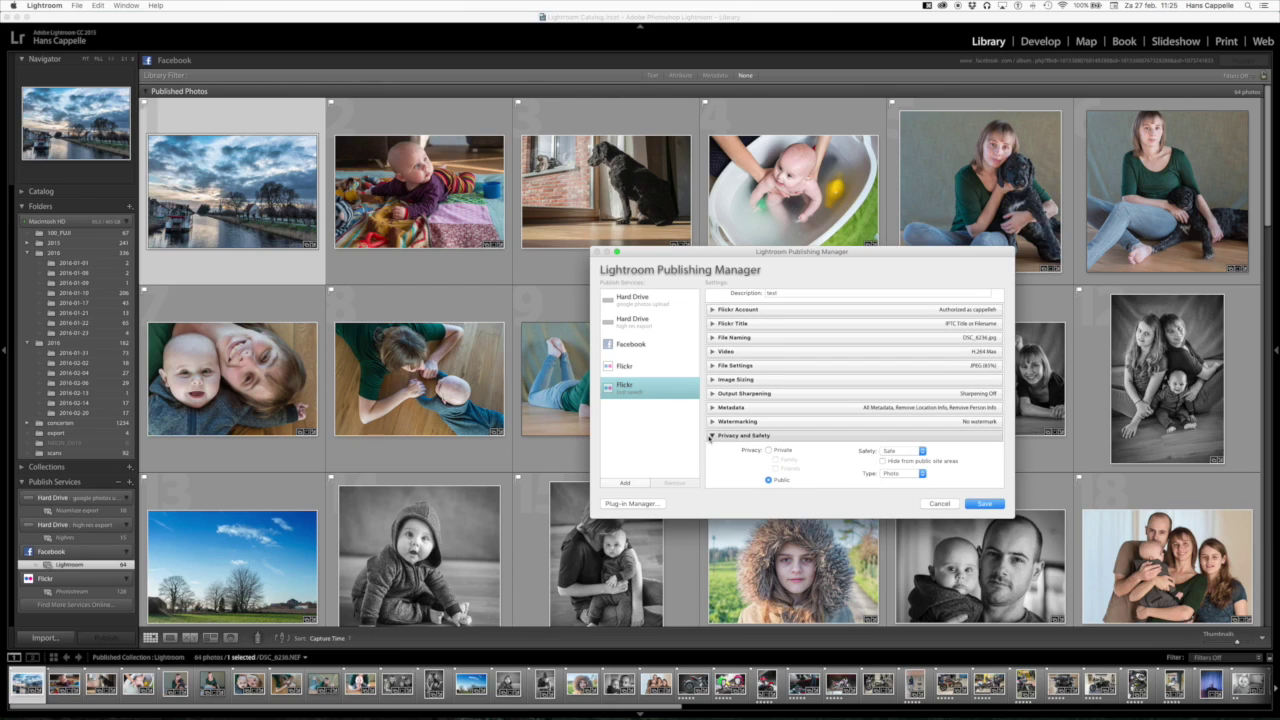
left_click(712, 440)
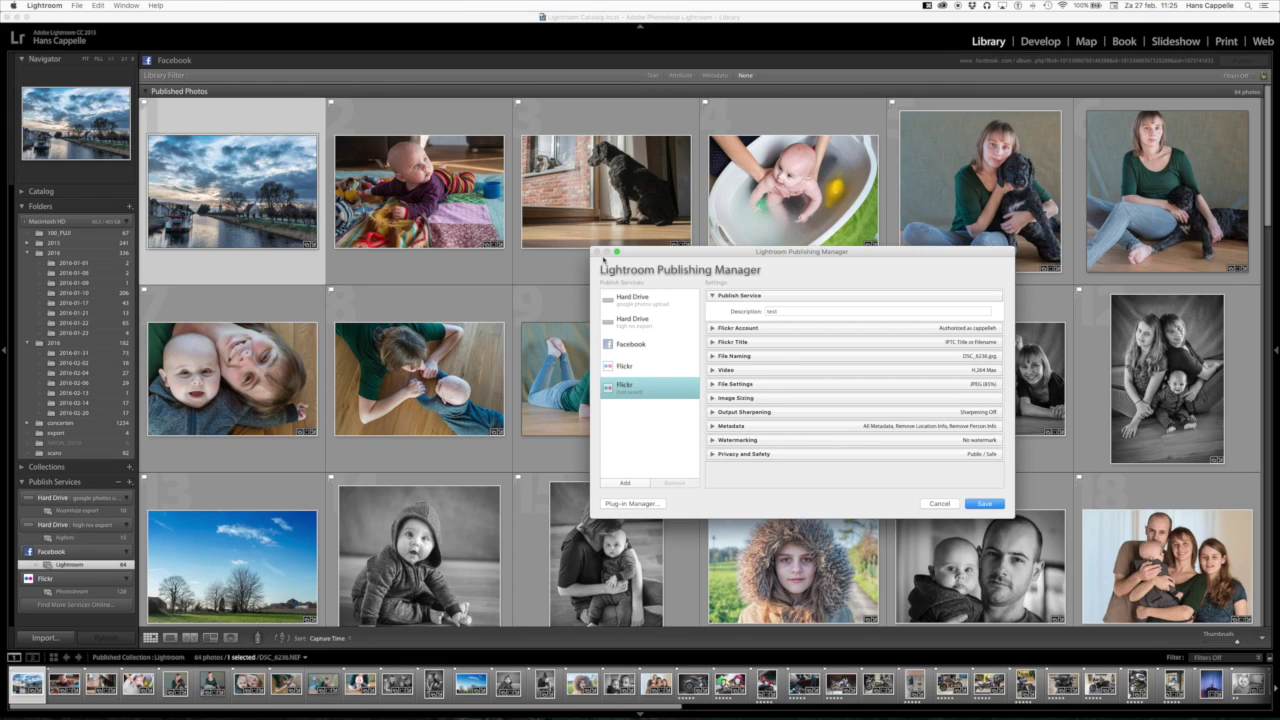
Cancel the Publishing Manager and display the 128 photos in the Flickr Photostream.
left_click(940, 503)
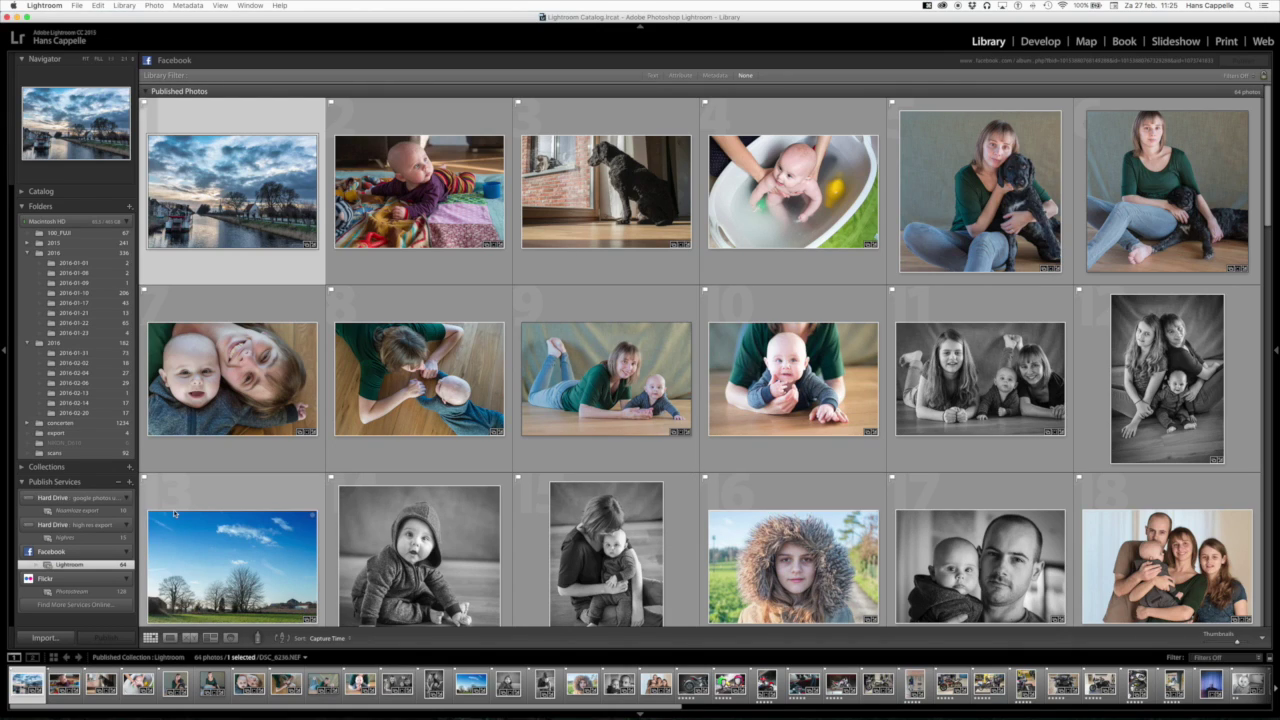
left_click(46, 591)
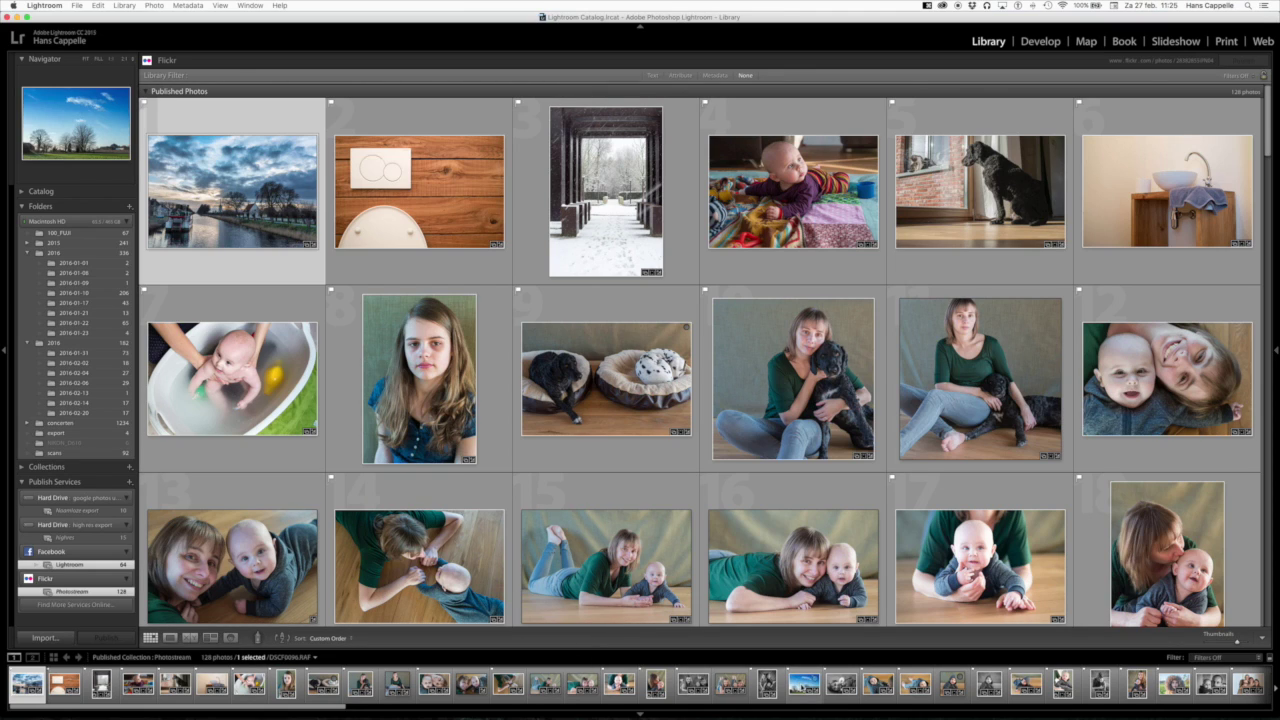
Queue the 2016-01-01 folder's landscape photo of the girl in the Flickr Photostream.
left_click(73, 262)
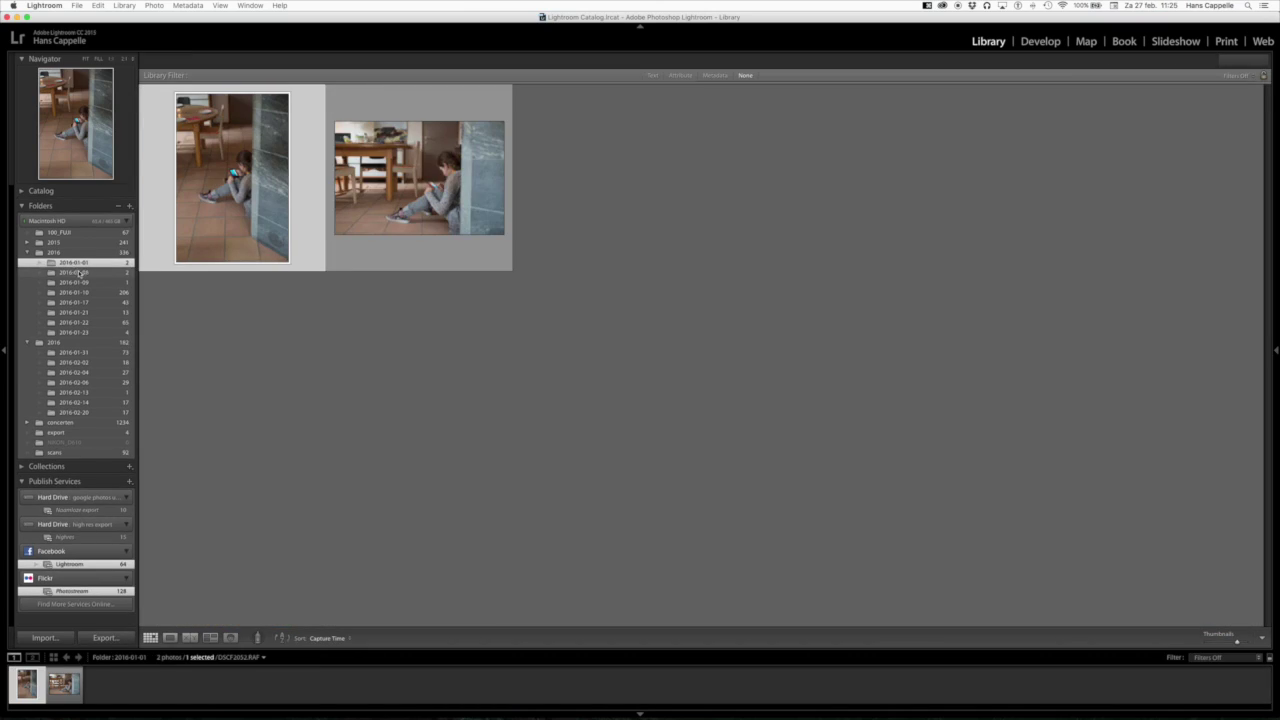
left_click(448, 183)
left_click_drag(448, 183, 80, 593)
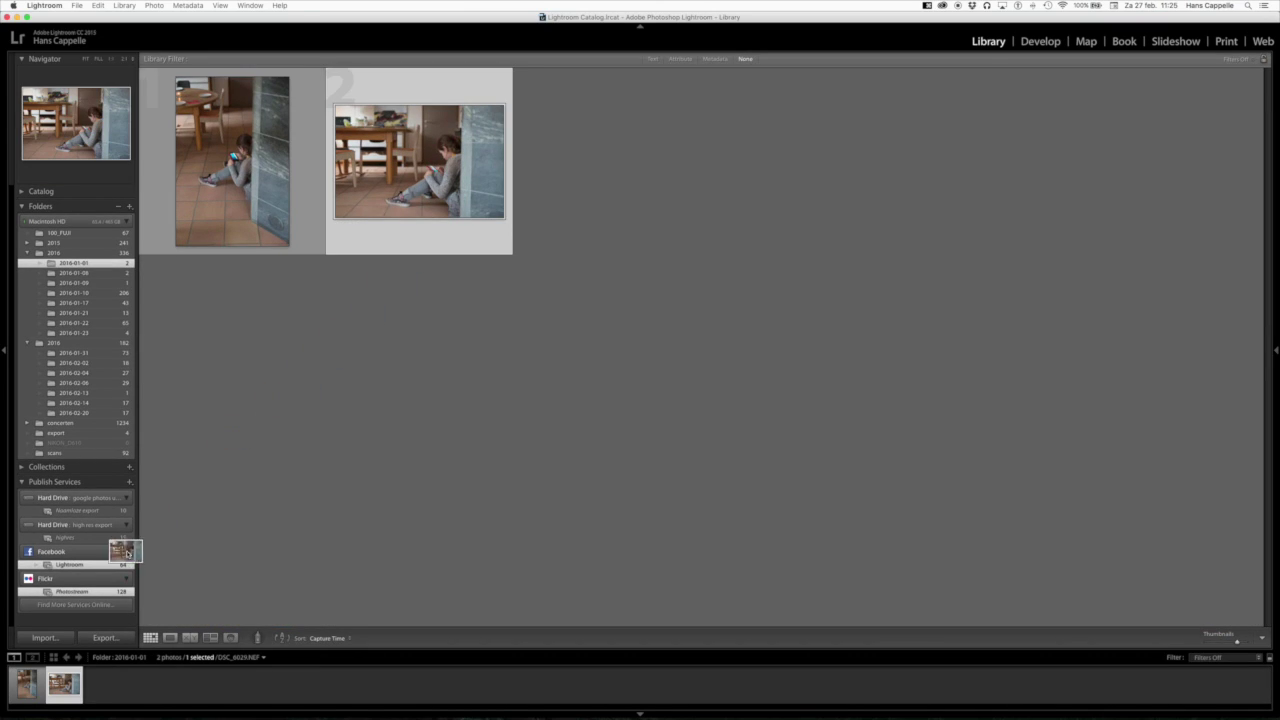
left_click(72, 593)
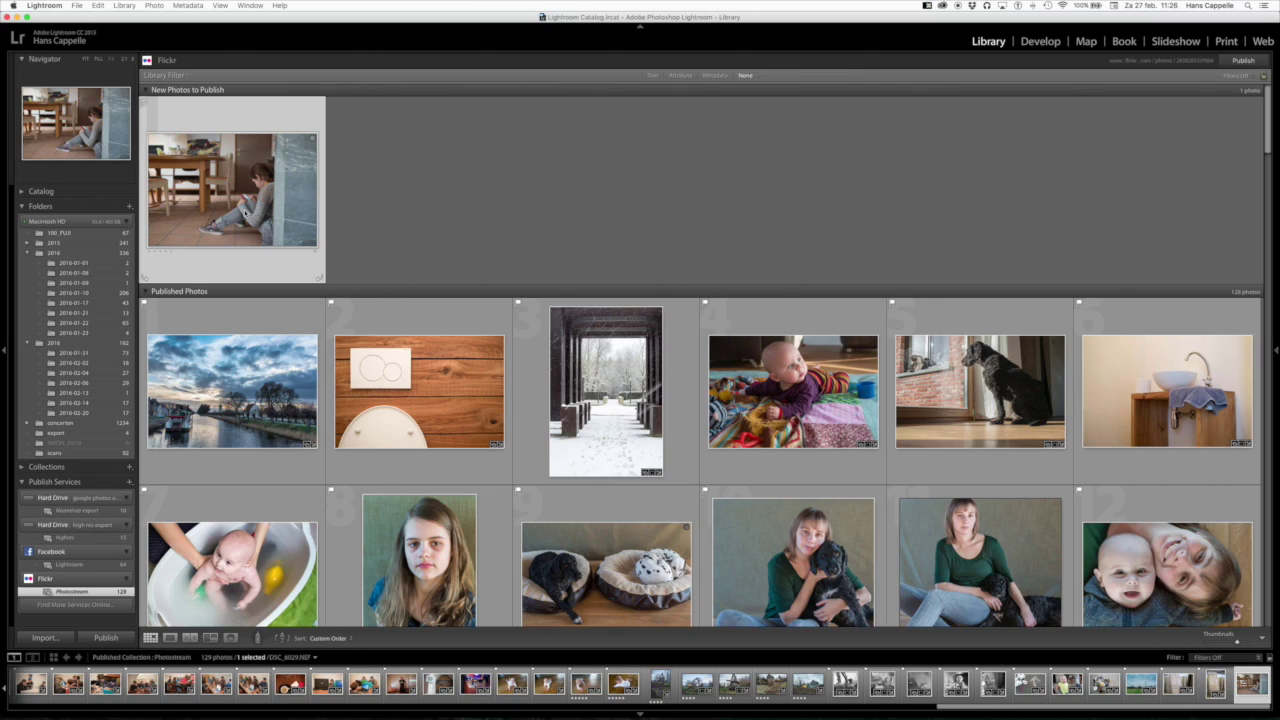
mouse_move(232, 190)
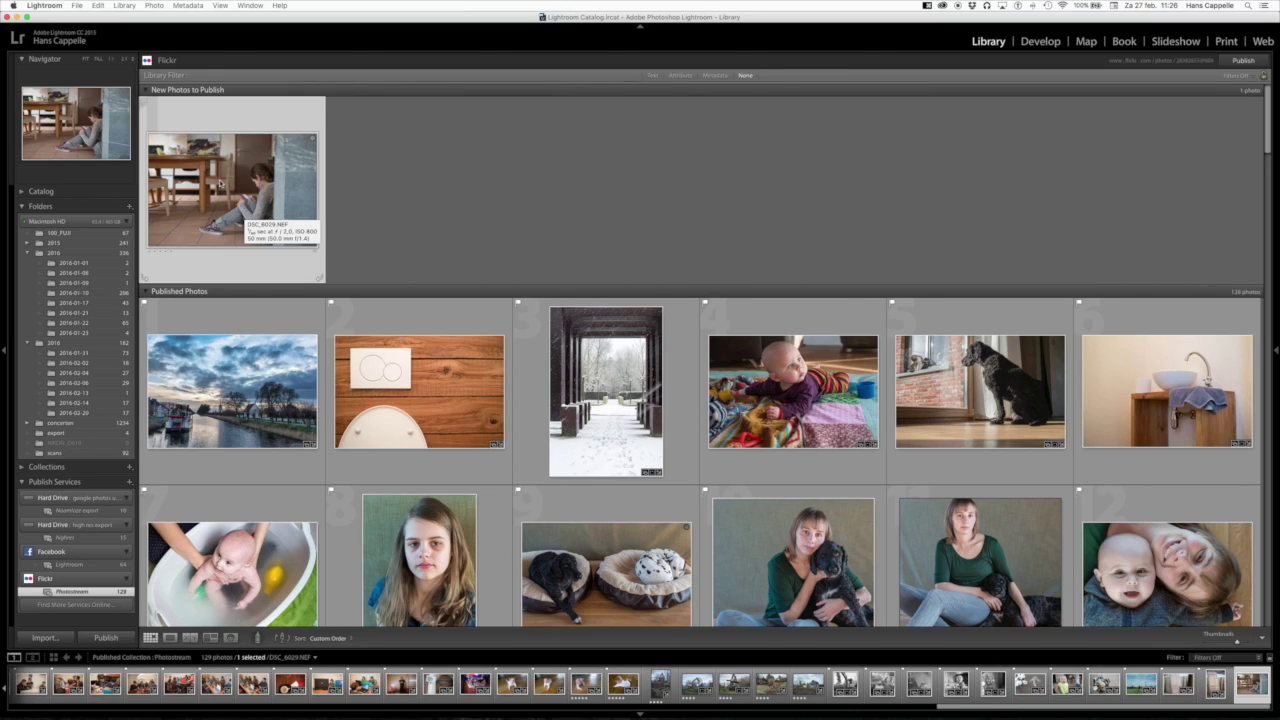
right_click(213, 184)
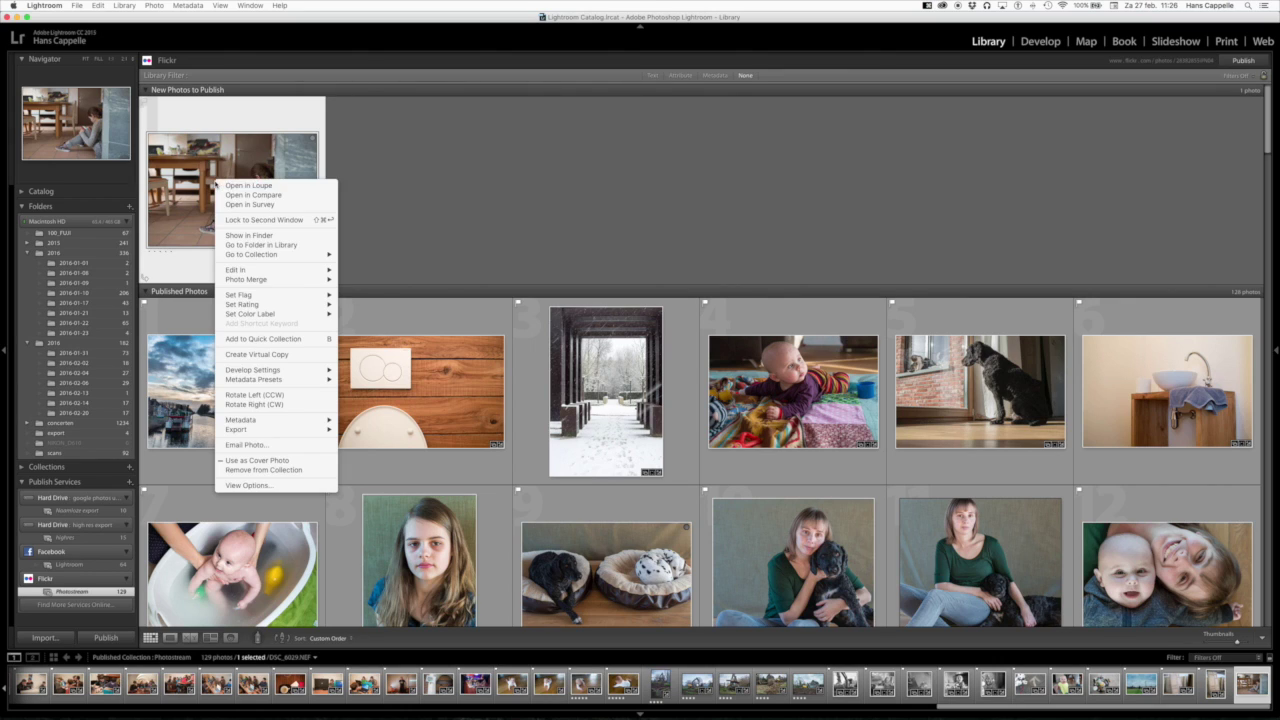
Remove the queued photo from the Flickr Photostream and return to the 2016-01-01 folder.
left_click(262, 469)
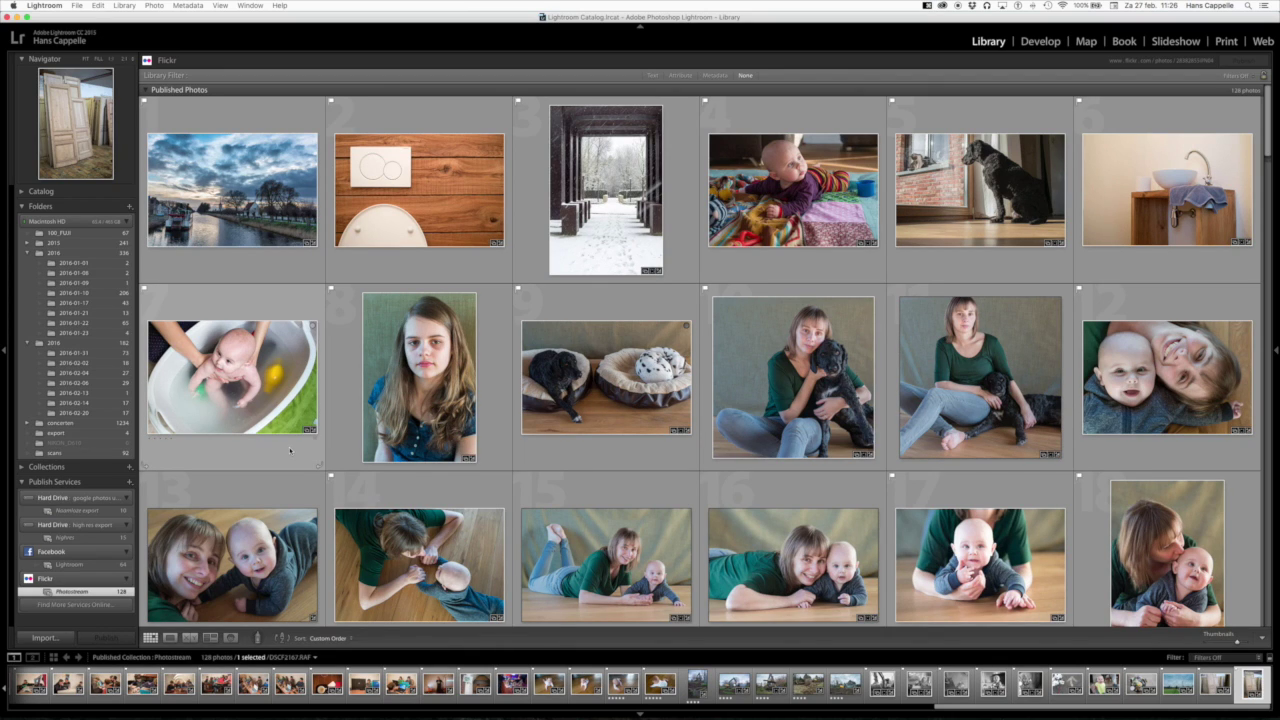
scroll(299, 451, "down", 5)
scroll(299, 451, "down", 1)
scroll(299, 451, "down", 1)
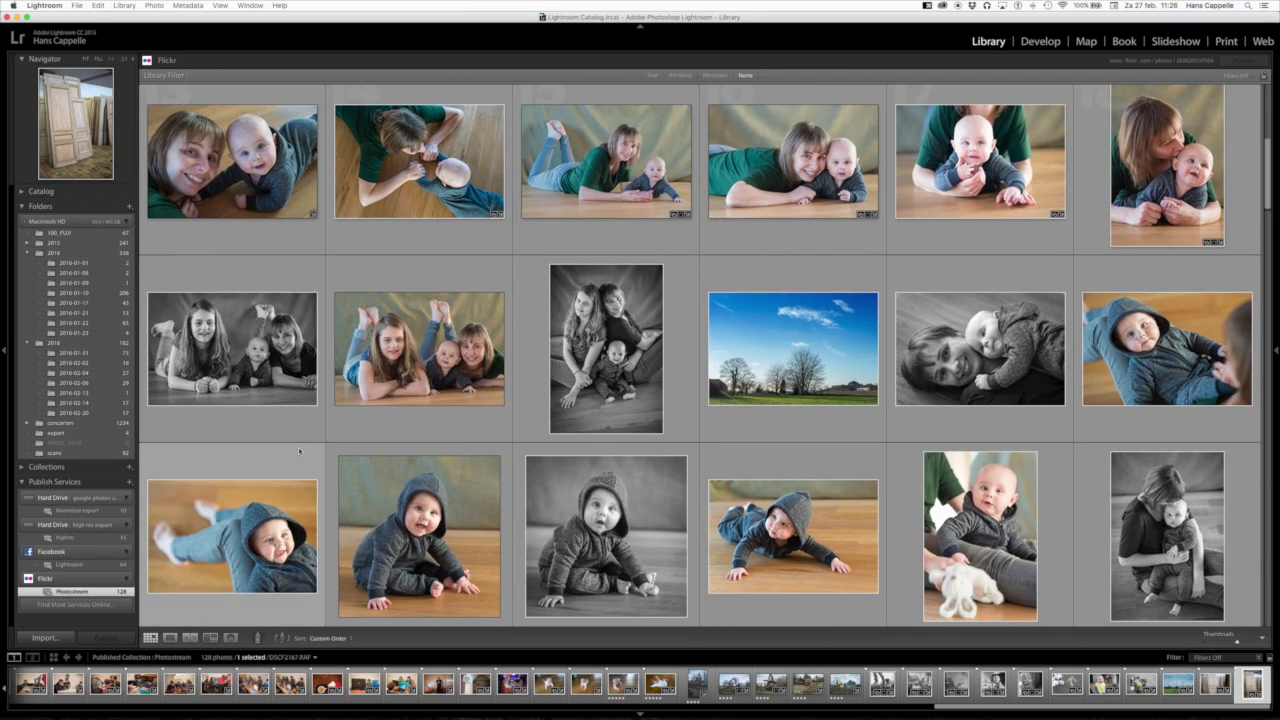
scroll(299, 451, "down", 2)
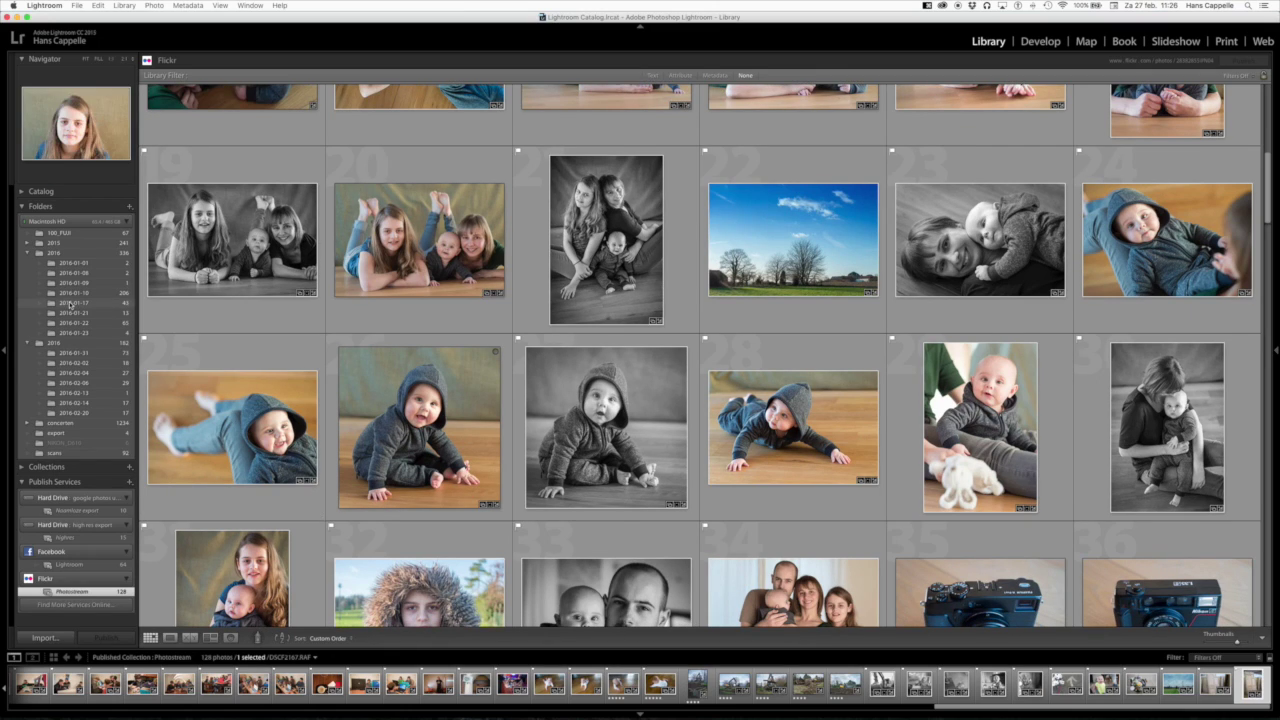
left_click(78, 263)
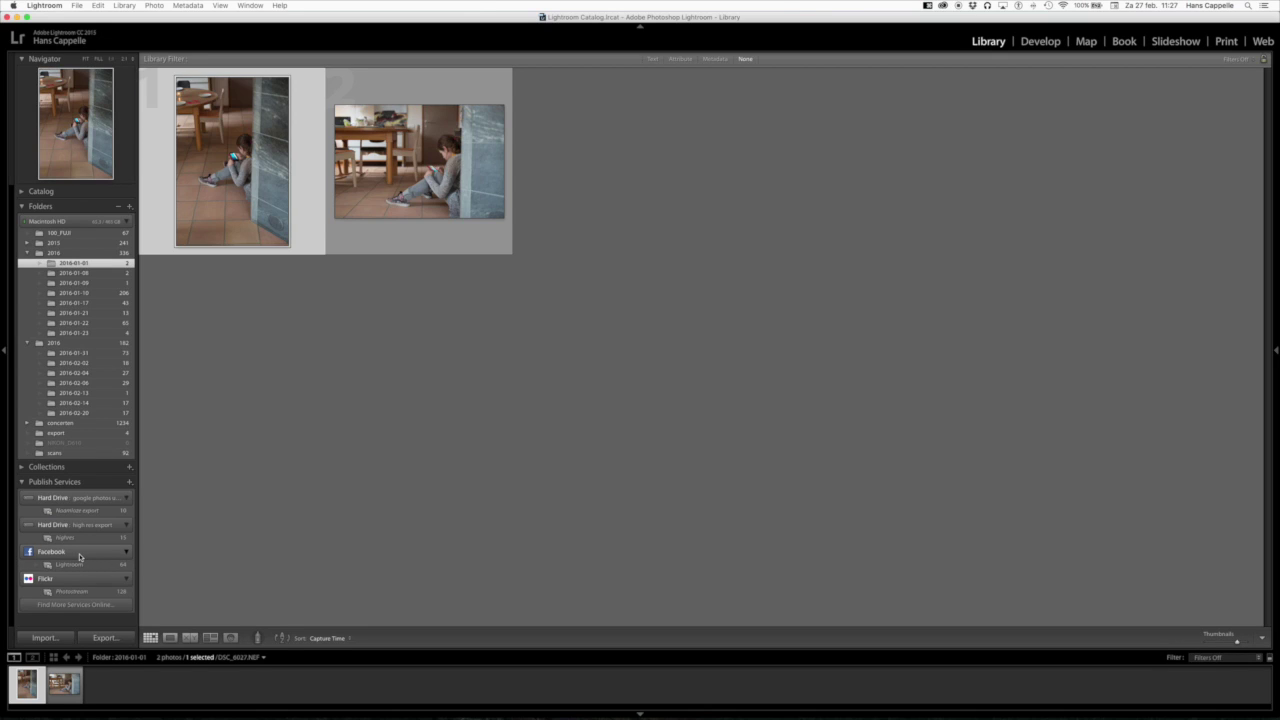
right_click(80, 553)
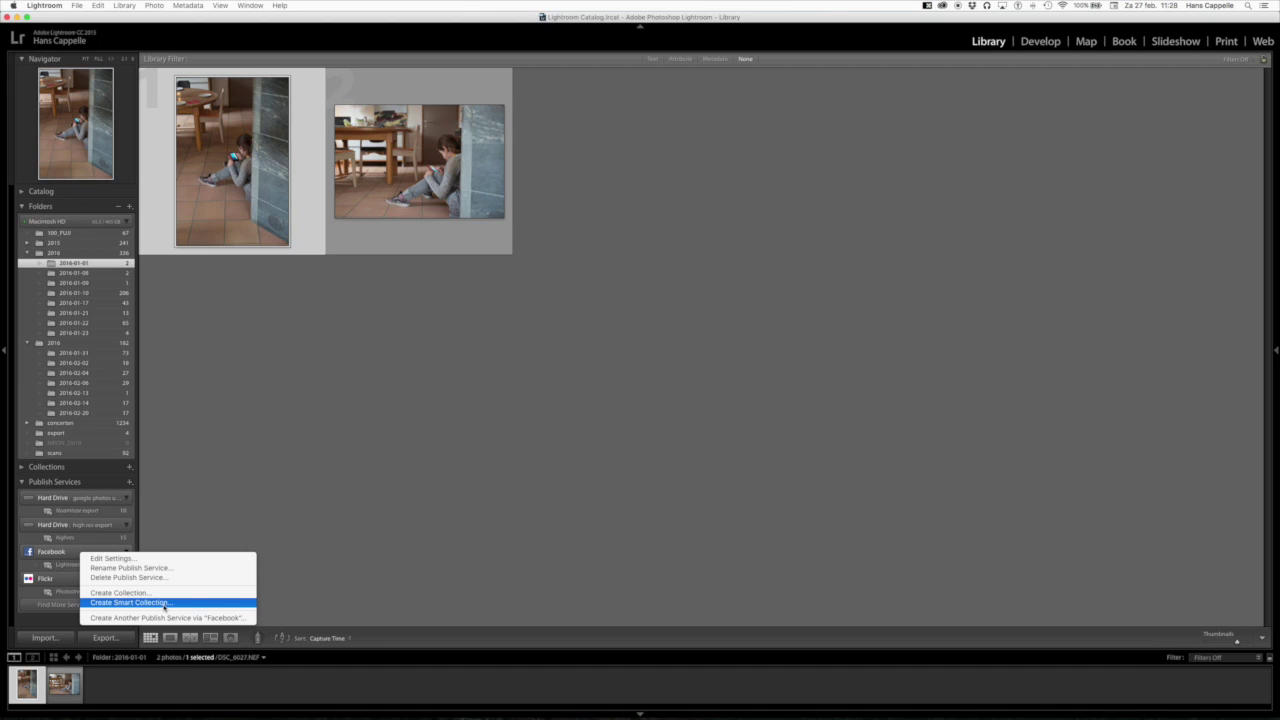
left_click(375, 521)
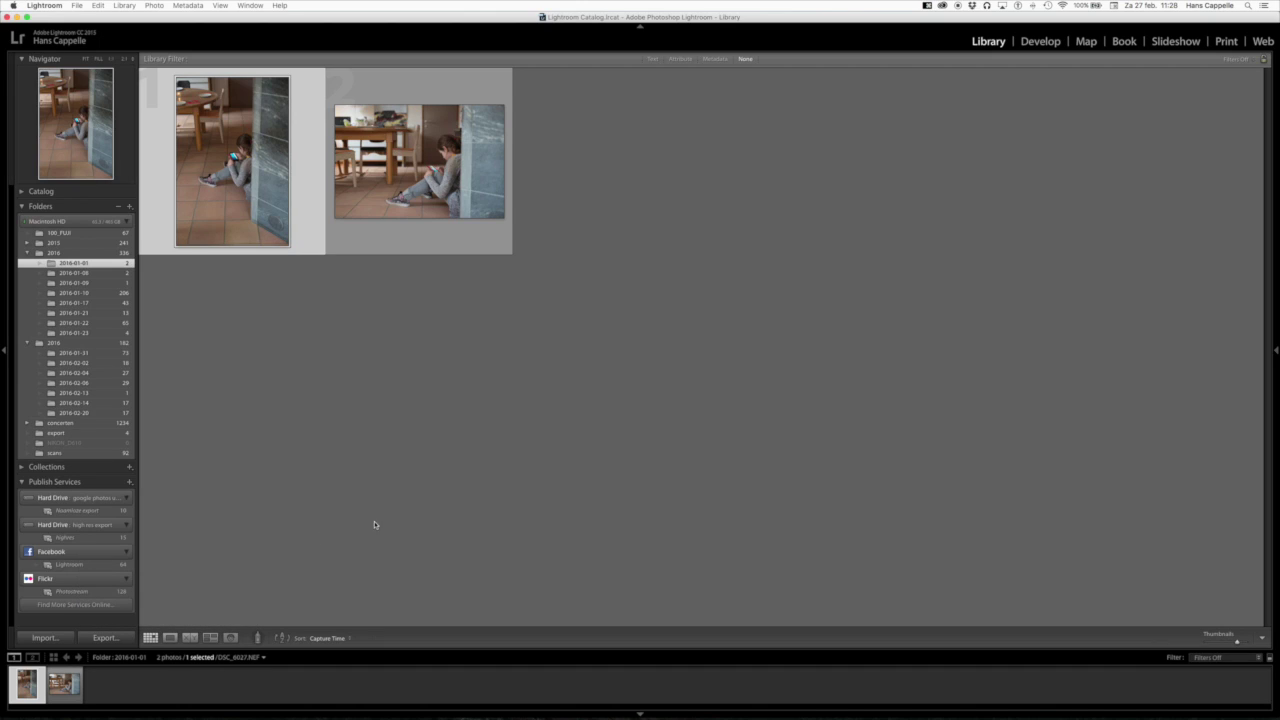